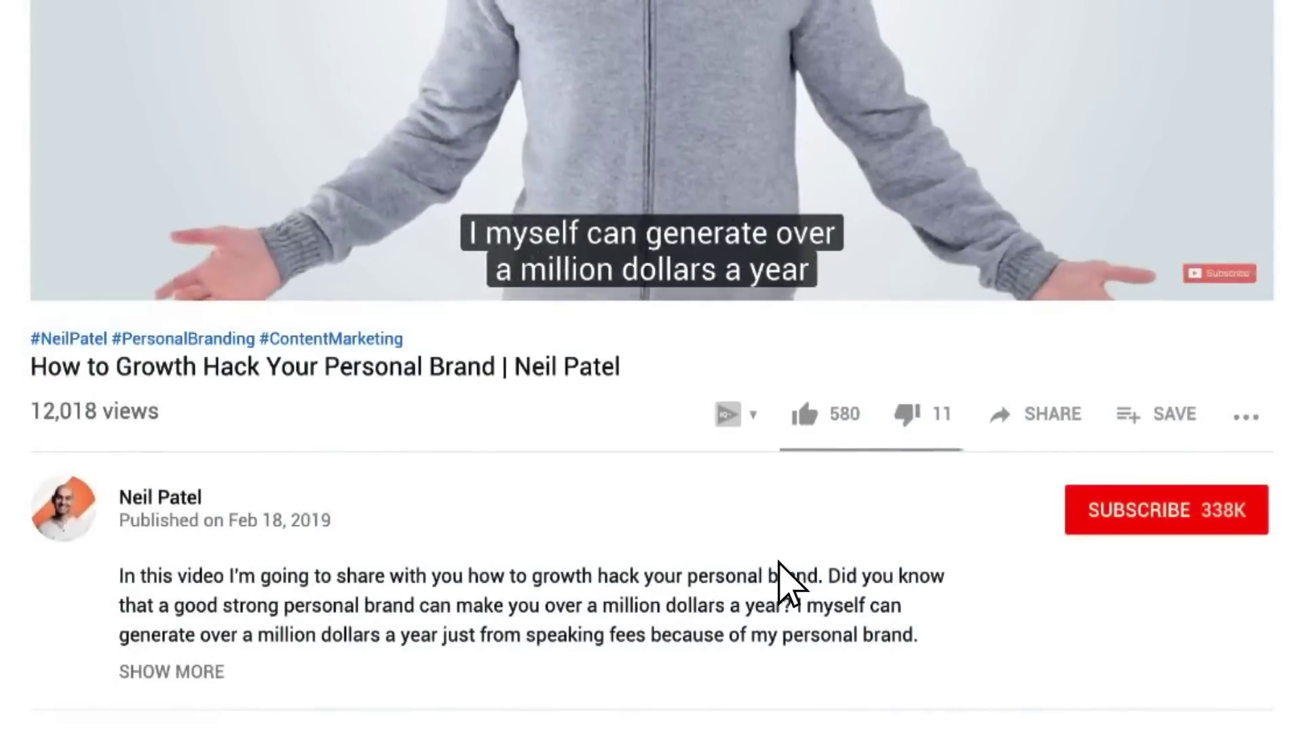
Step: Subscribe to the YouTube channel and turn on notifications for all new videos
{"action": "left_click", "coordinate": [1214, 513]}
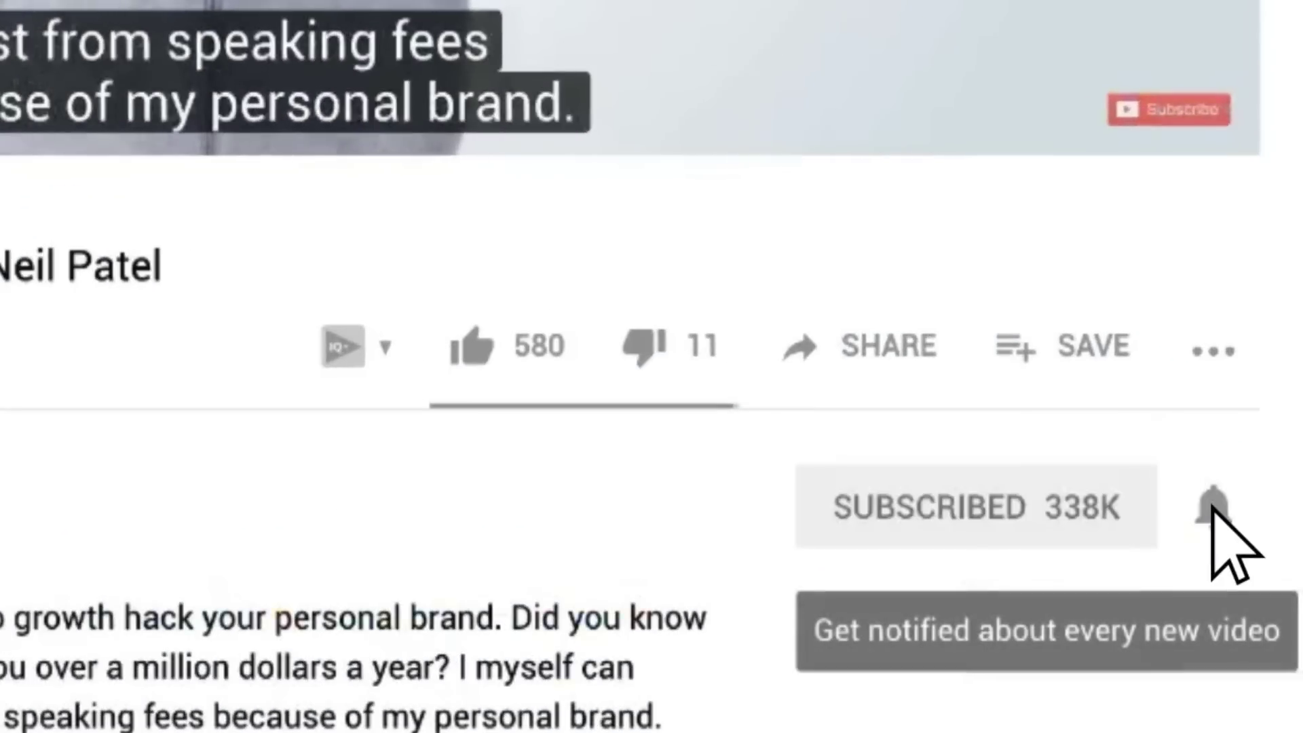
{"action": "left_click", "coordinate": [1213, 514]}
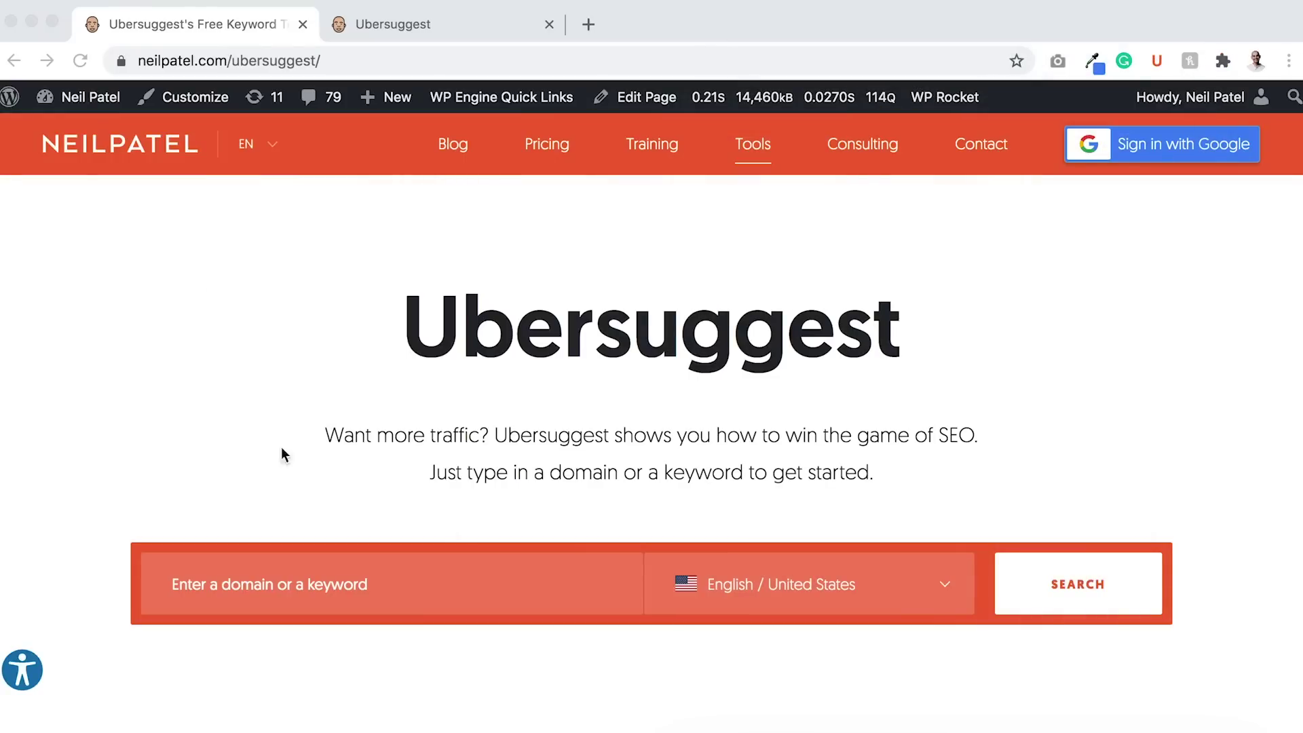
Step: Search Ubersuggest for the domain neilpatel.com using its suggestion
{"action": "left_click", "coordinate": [363, 379]}
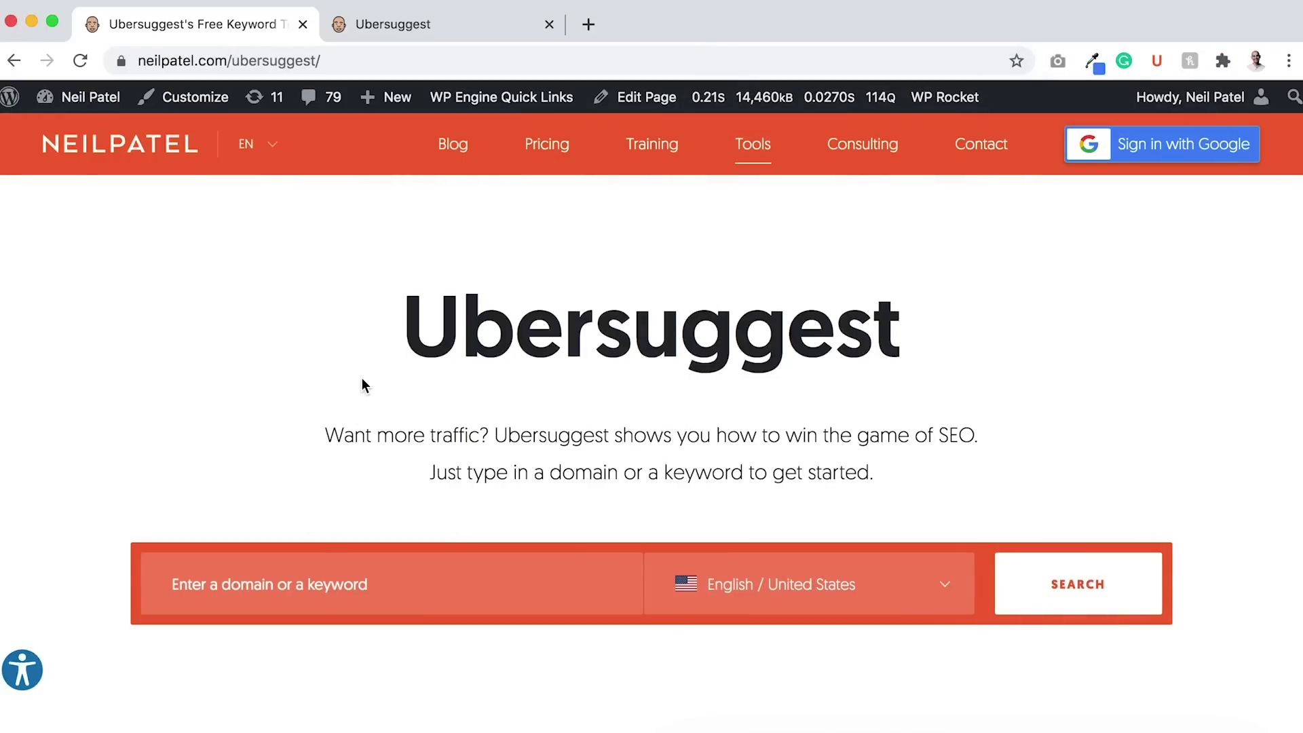
{"action": "left_click", "coordinate": [346, 577]}
{"action": "type", "text": "nei"}
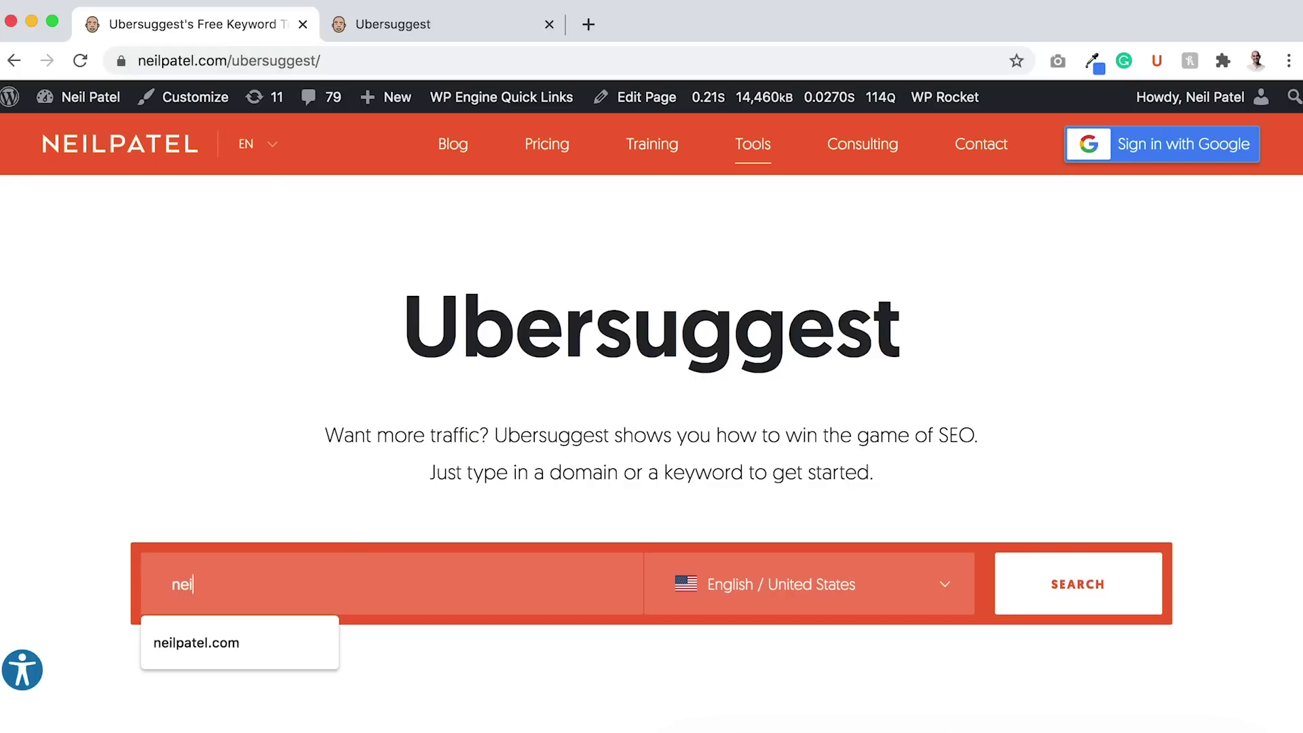
{"action": "type", "text": "lpatel.com"}
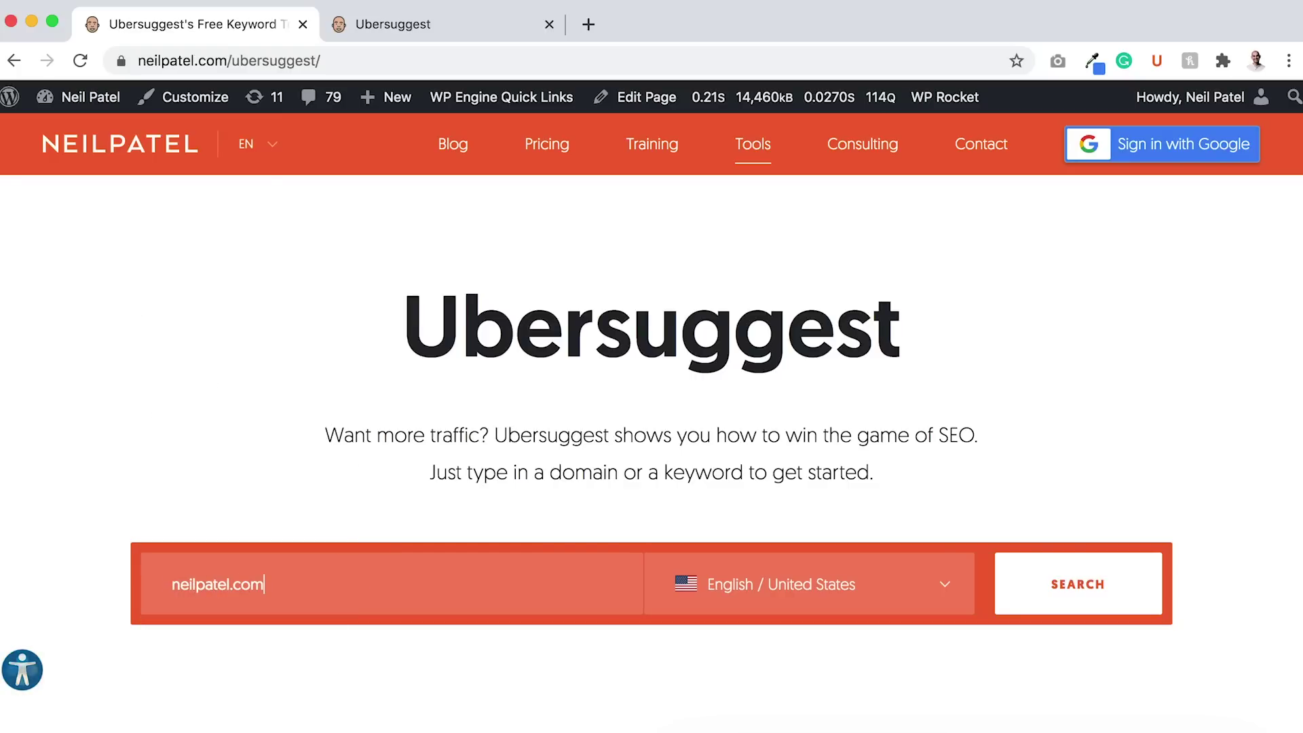
{"action": "left_click", "coordinate": [1062, 588]}
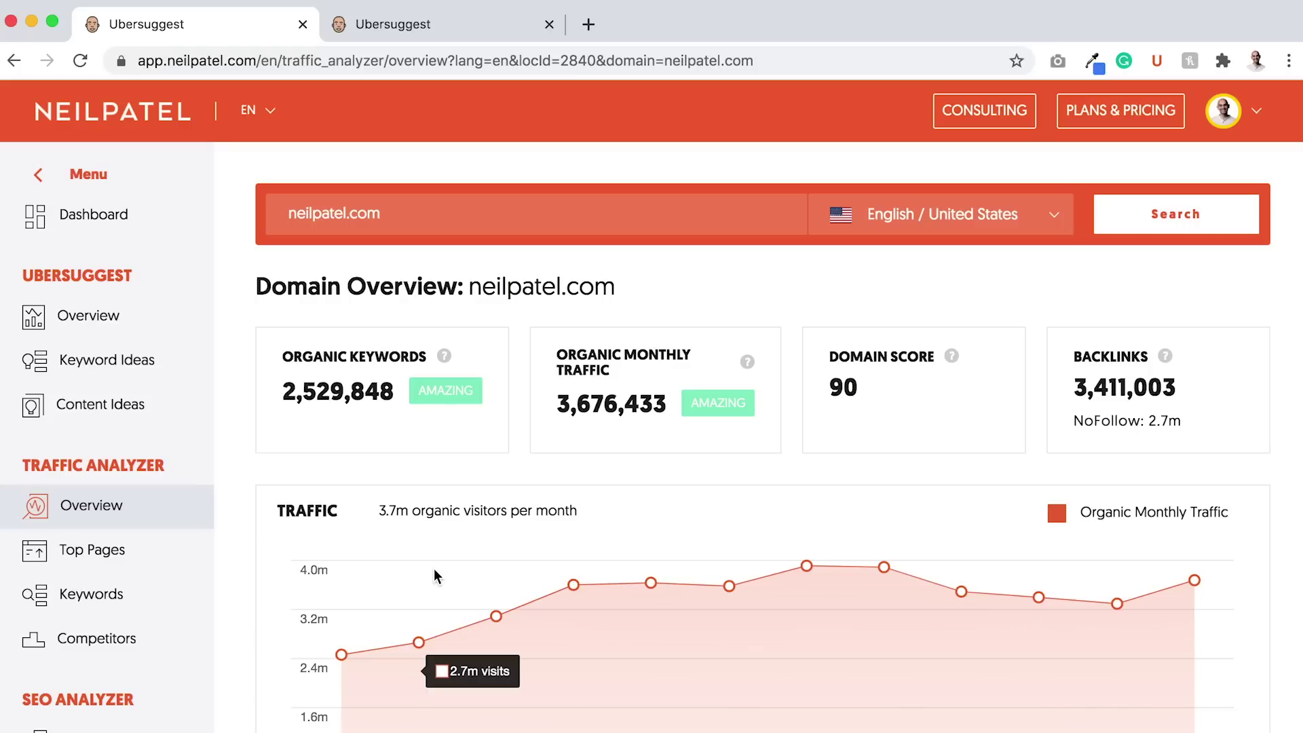
Step: Browse the neilpatel.com overview, then open Site Audit from the SEO Analyzer sidebar
{"action": "scroll", "coordinate": [435, 574], "scroll_direction": "down", "scroll_amount": 15}
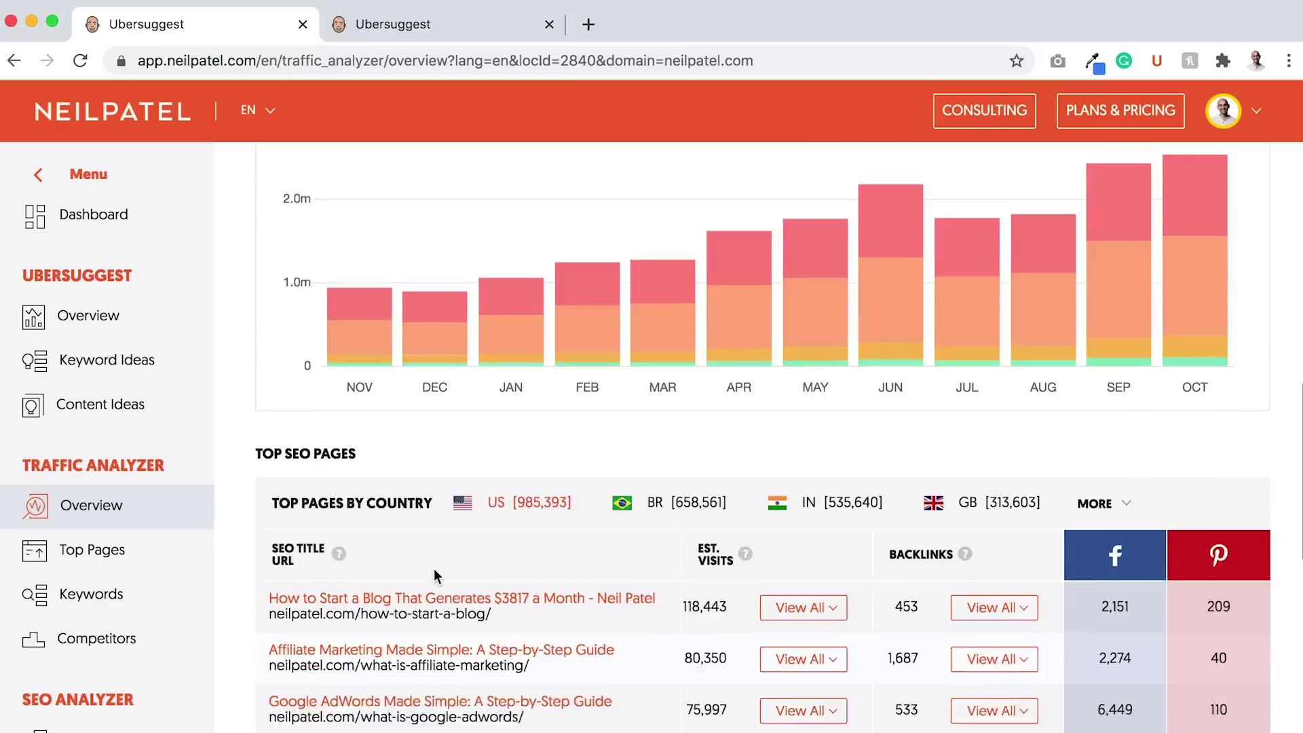
{"action": "scroll", "coordinate": [434, 574], "scroll_direction": "down", "scroll_amount": 4}
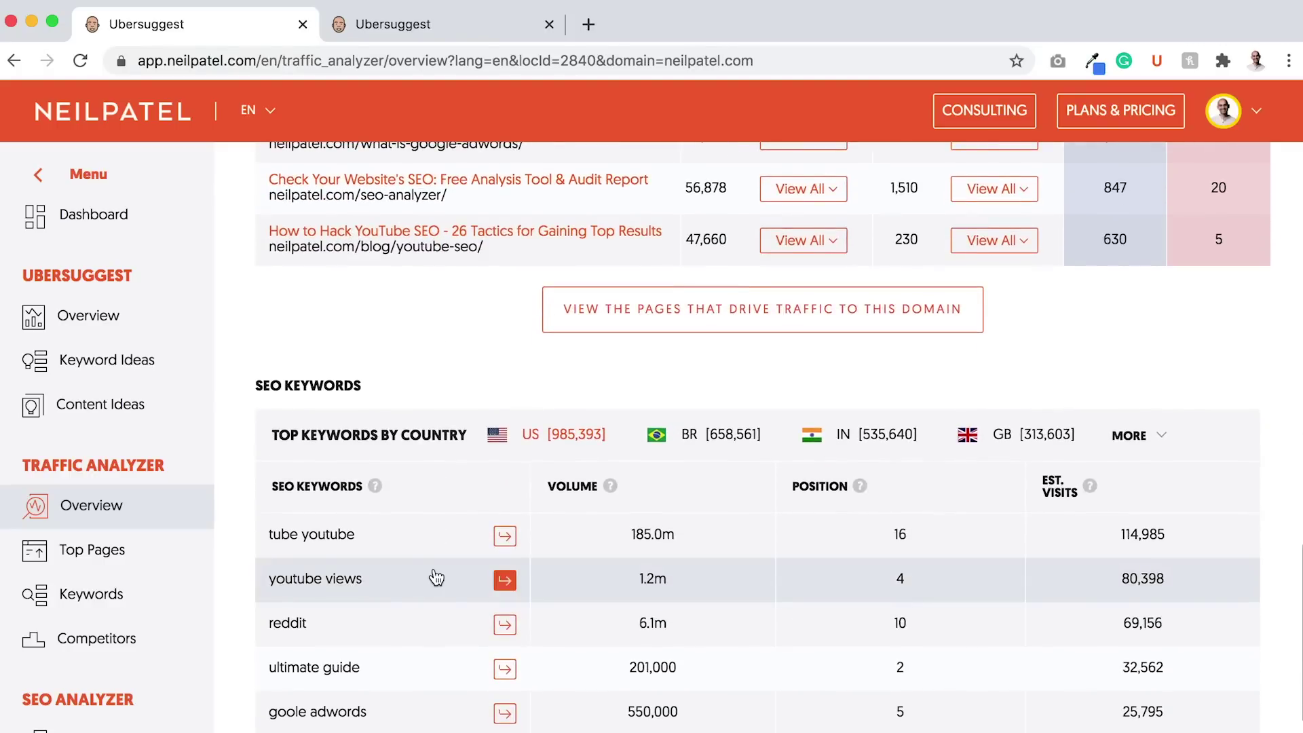
{"action": "scroll", "coordinate": [436, 578], "scroll_direction": "down", "scroll_amount": 3}
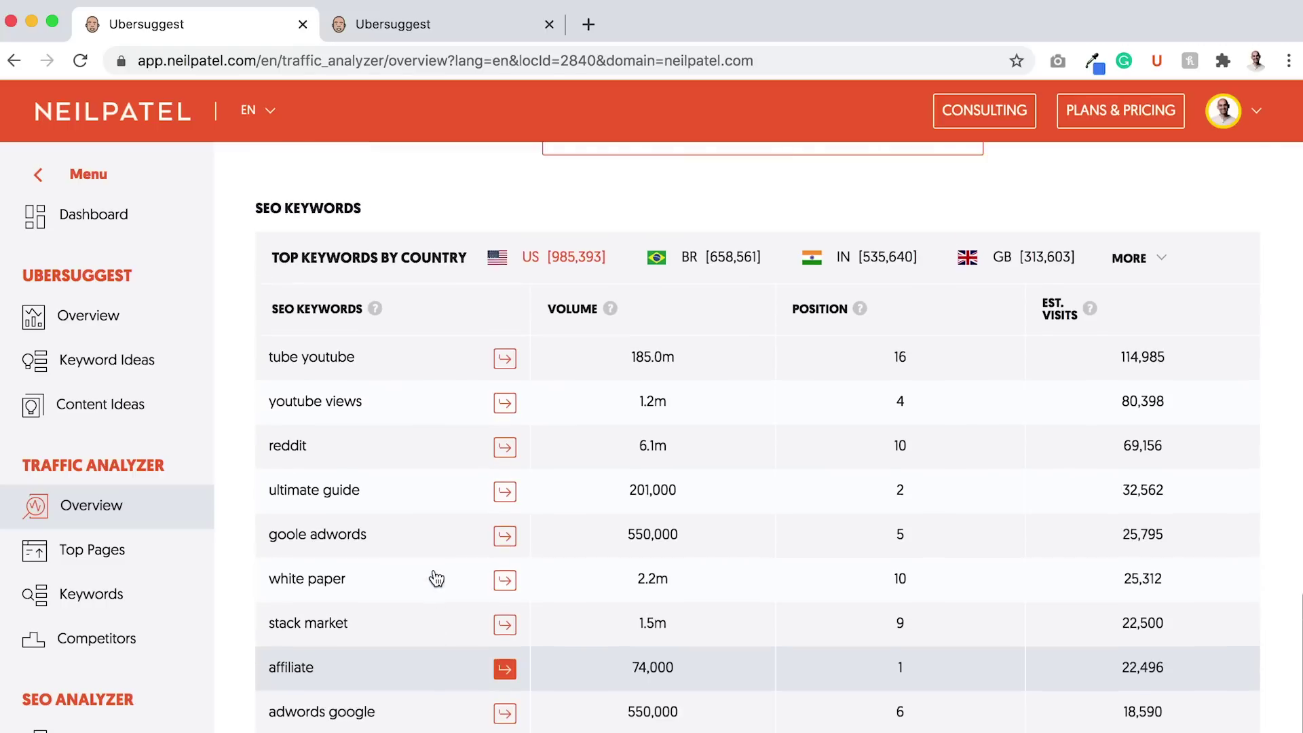
{"action": "scroll", "coordinate": [437, 578], "scroll_direction": "up", "scroll_amount": 18}
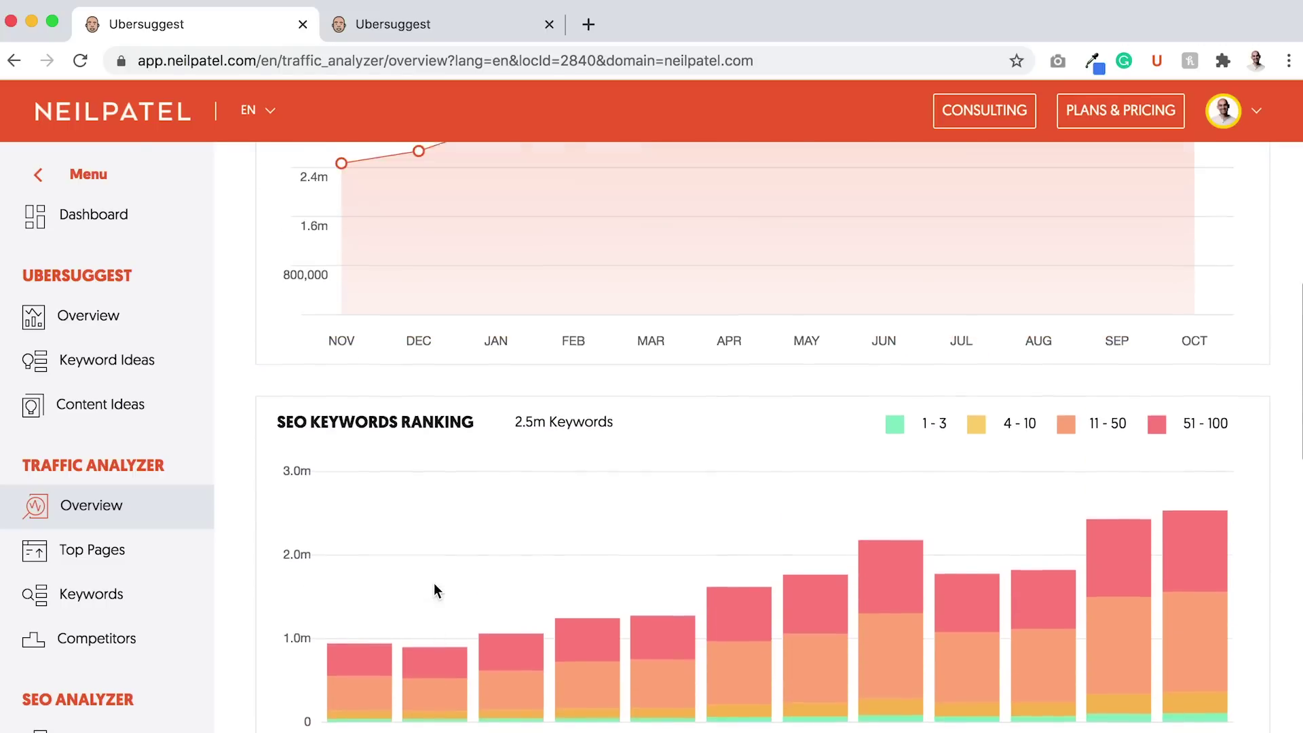
{"action": "scroll", "coordinate": [435, 589], "scroll_direction": "up", "scroll_amount": 8}
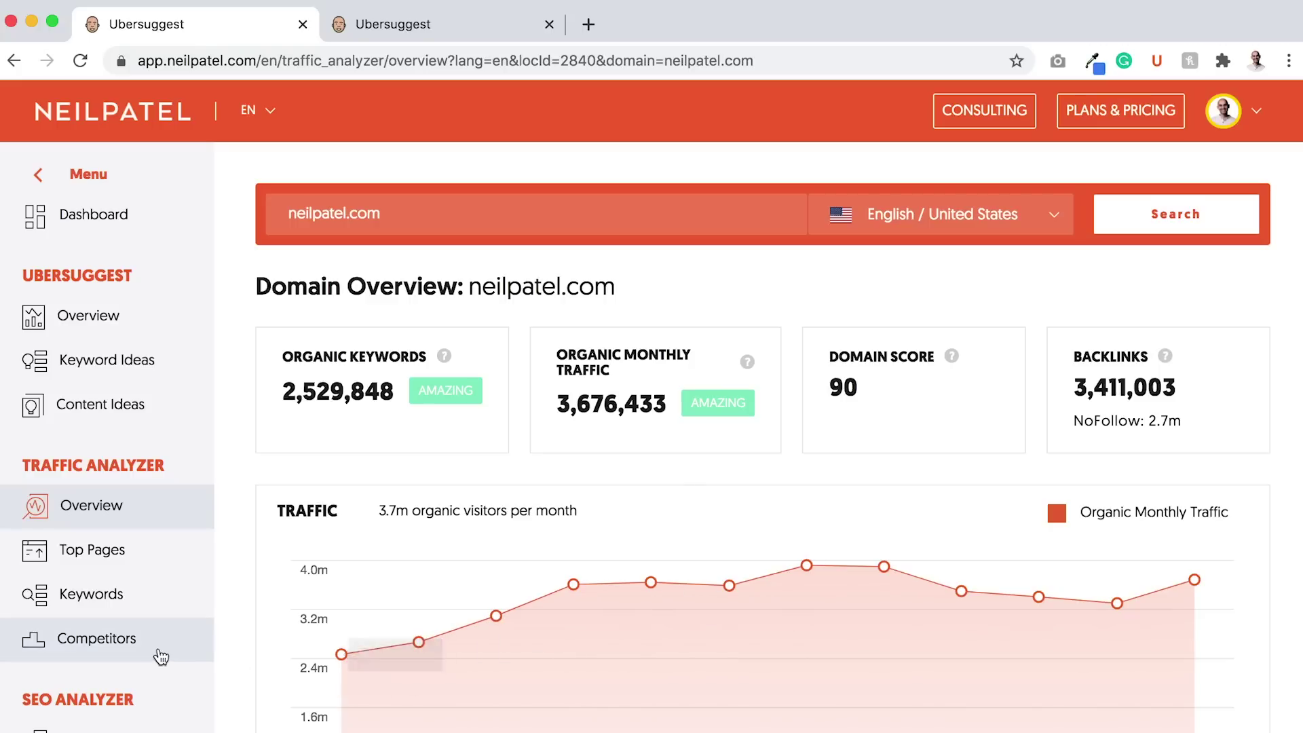
{"action": "scroll", "coordinate": [161, 656], "scroll_direction": "down", "scroll_amount": 1}
{"action": "scroll", "coordinate": [161, 655], "scroll_direction": "down", "scroll_amount": 5}
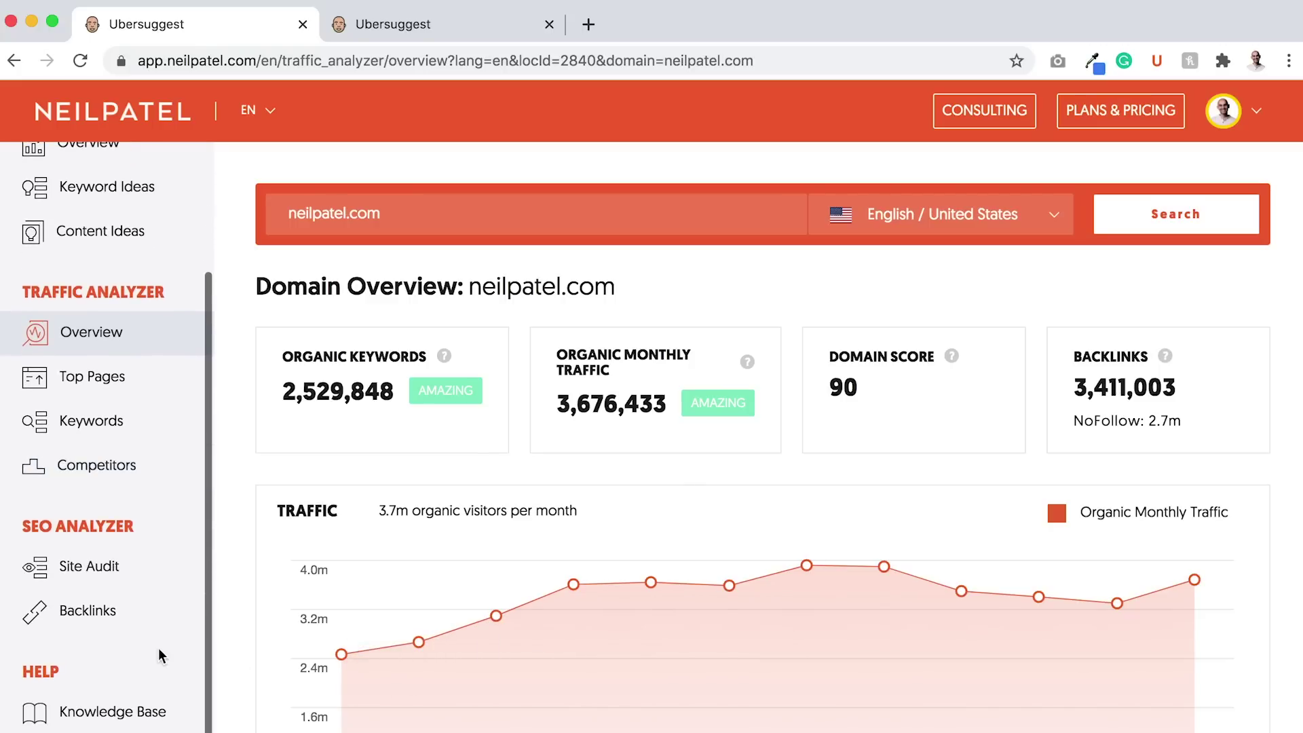
{"action": "scroll", "coordinate": [29, 429], "scroll_direction": "down", "scroll_amount": 3}
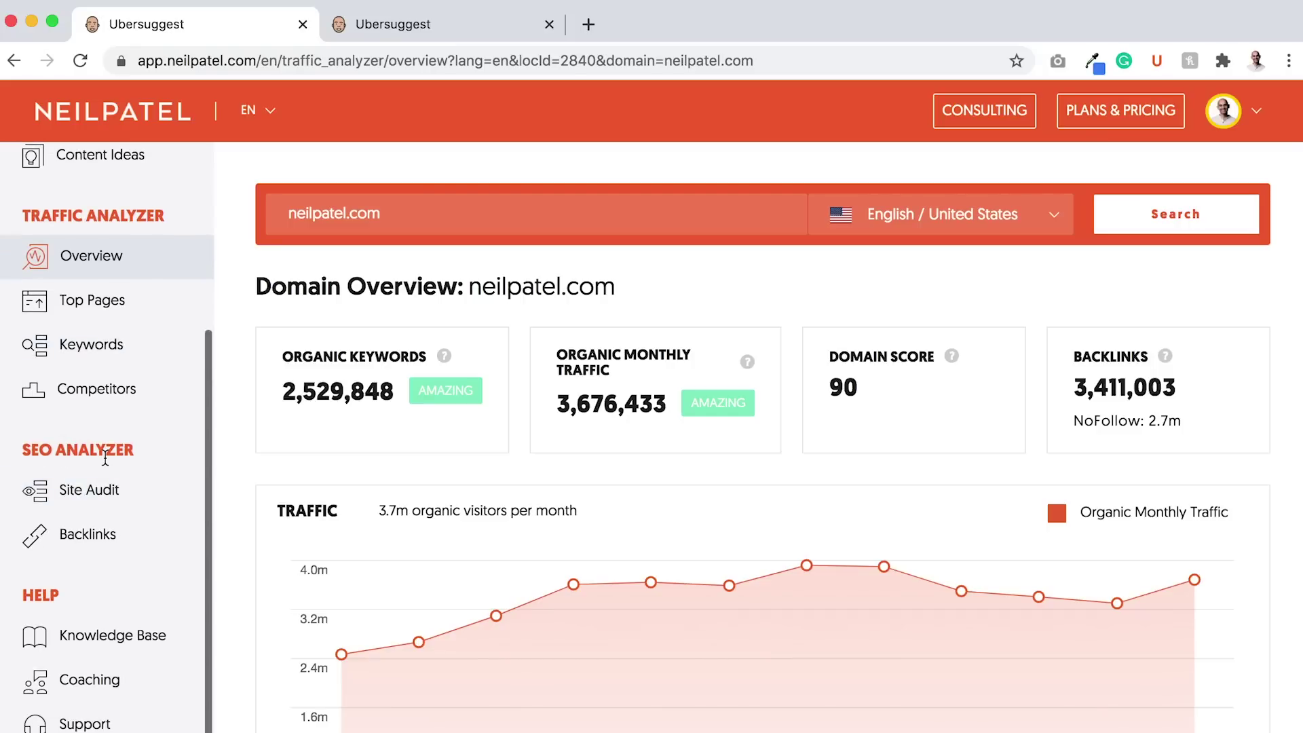
{"action": "left_click", "coordinate": [66, 490]}
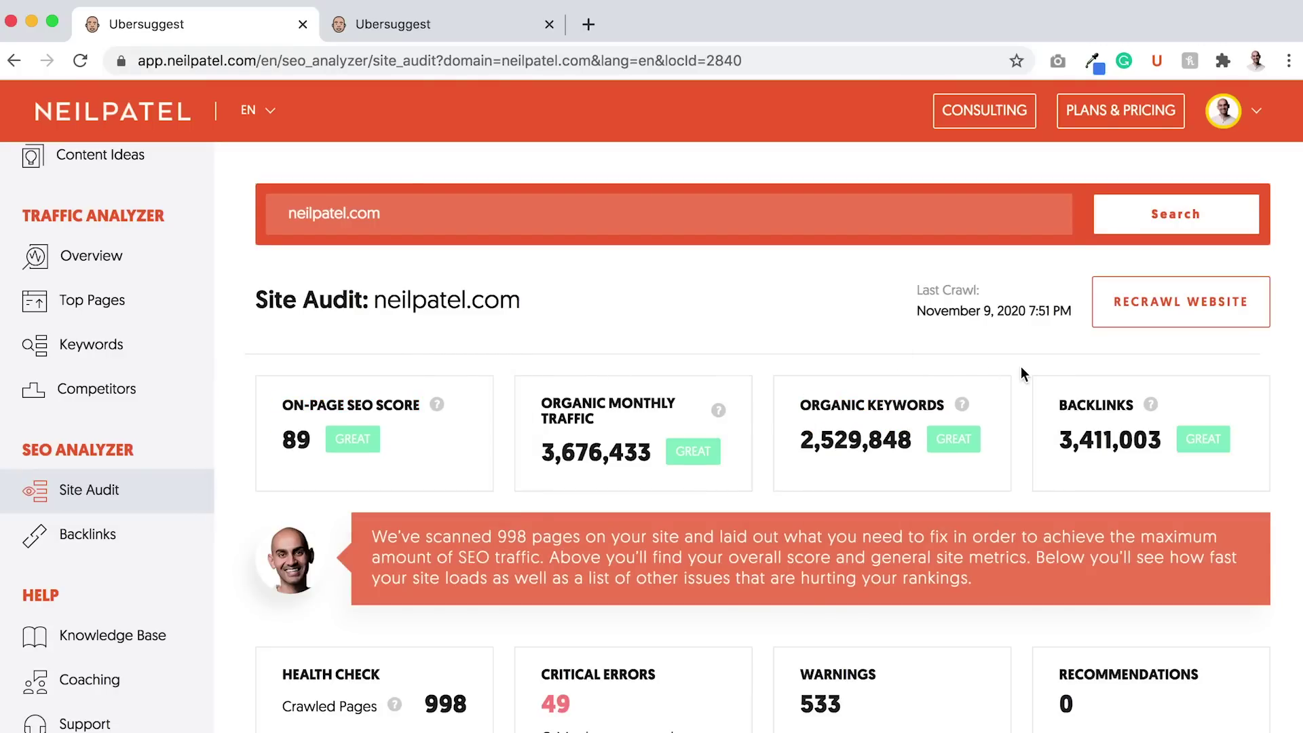
{"action": "scroll", "coordinate": [1021, 370], "scroll_direction": "down", "scroll_amount": 3}
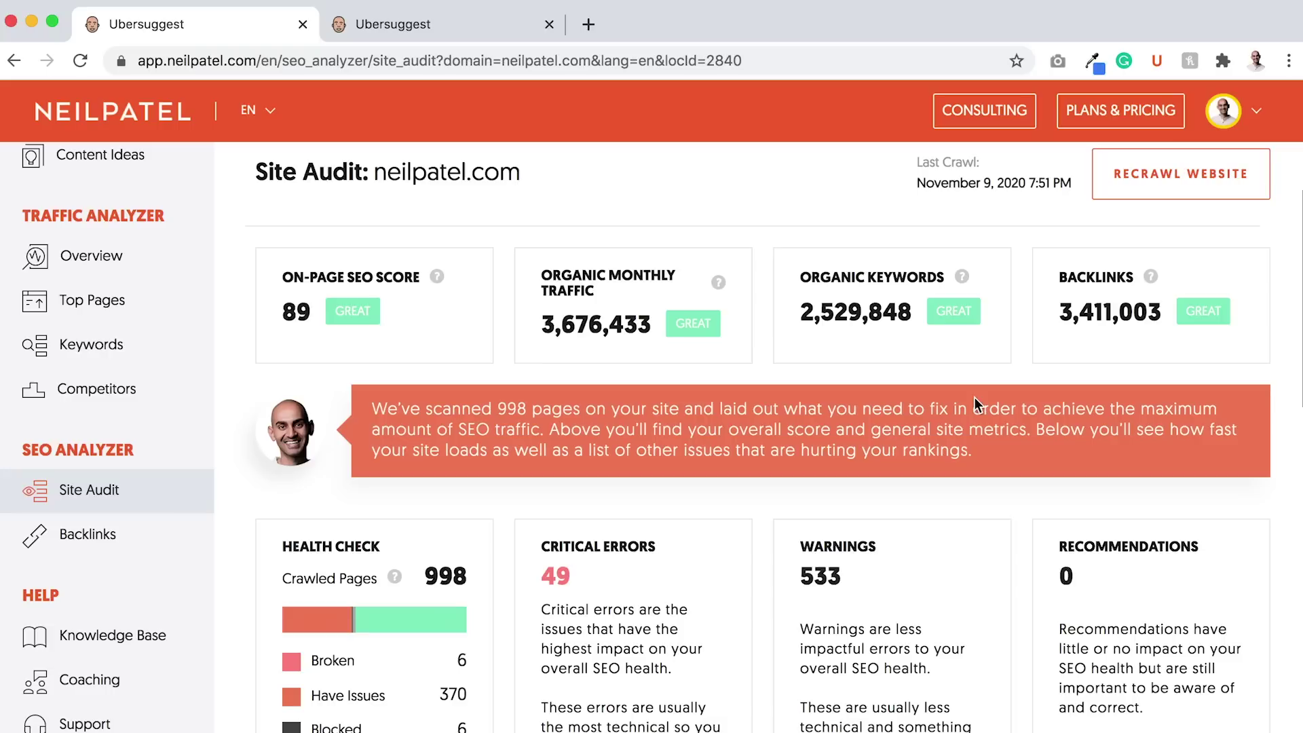
{"action": "scroll", "coordinate": [975, 397], "scroll_direction": "up", "scroll_amount": 2}
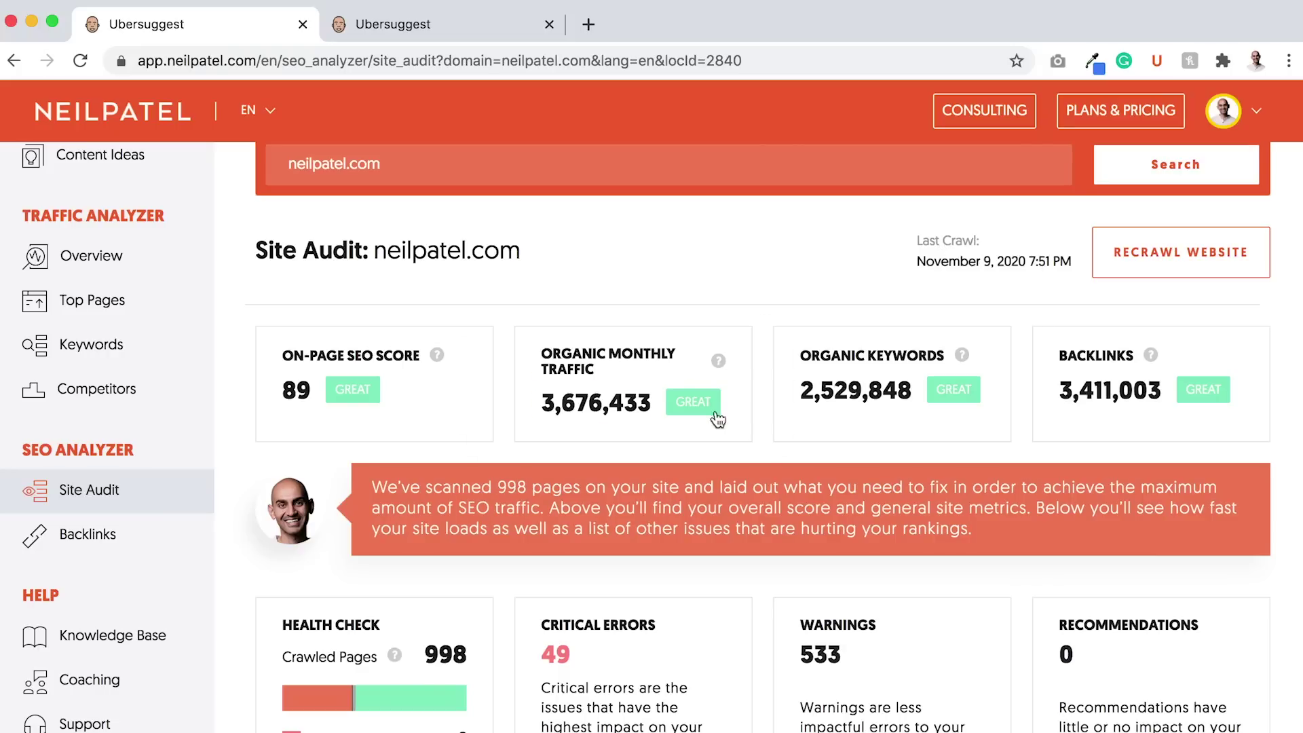
{"action": "scroll", "coordinate": [710, 426], "scroll_direction": "down", "scroll_amount": 1}
{"action": "scroll", "coordinate": [710, 426], "scroll_direction": "up", "scroll_amount": 3}
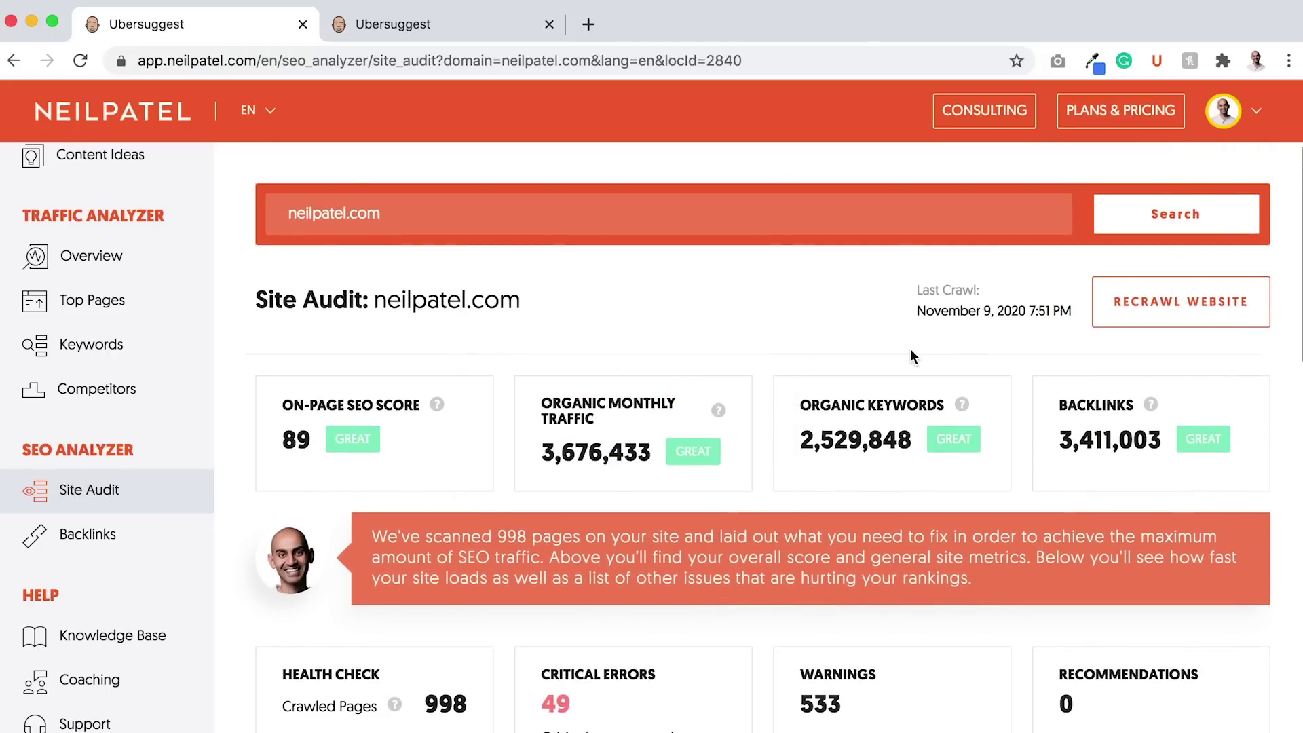
{"action": "scroll", "coordinate": [910, 349], "scroll_direction": "down", "scroll_amount": 2}
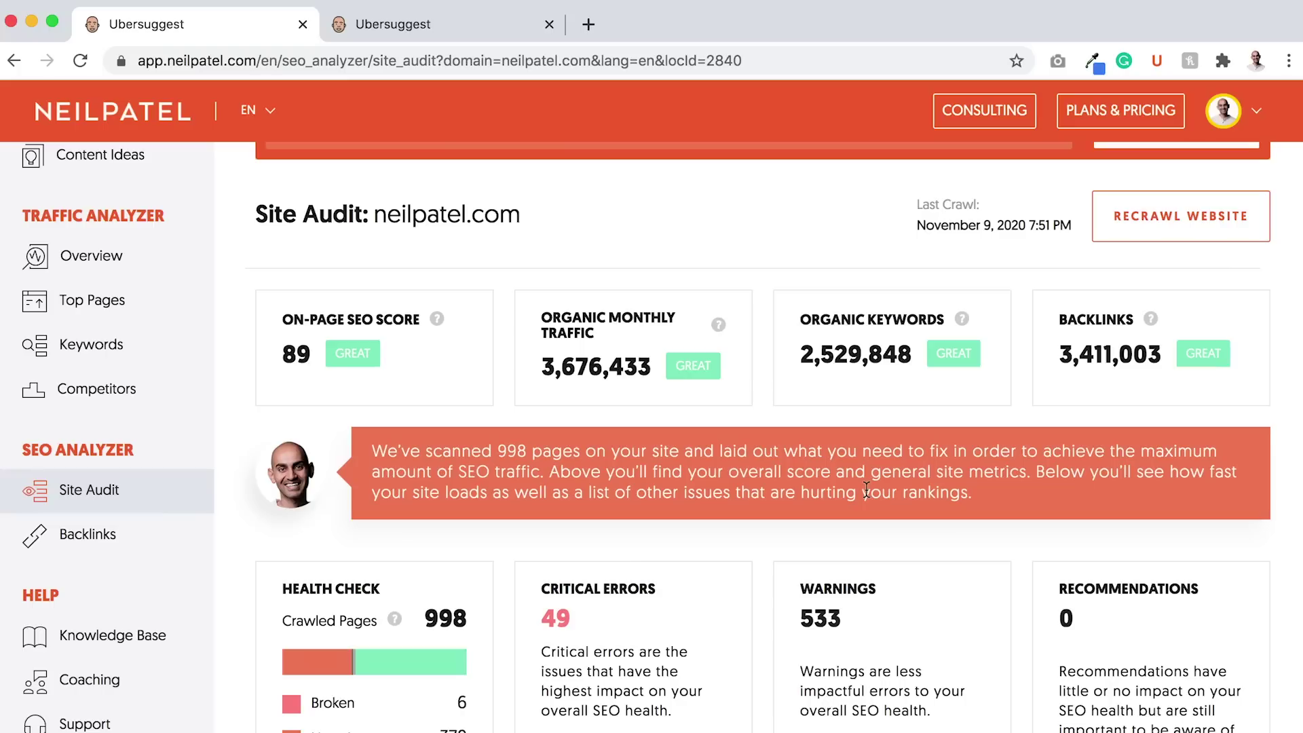
{"action": "scroll", "coordinate": [866, 489], "scroll_direction": "down", "scroll_amount": 2}
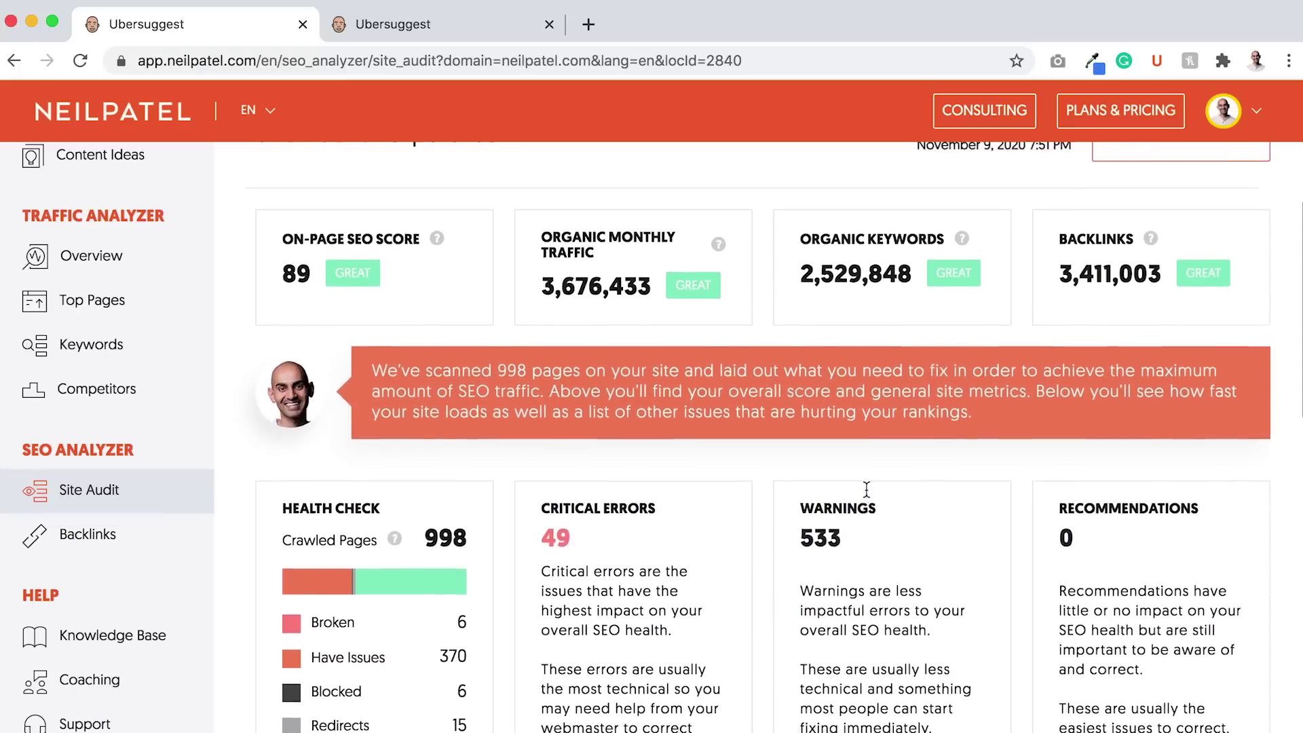
{"action": "scroll", "coordinate": [866, 489], "scroll_direction": "up", "scroll_amount": 4}
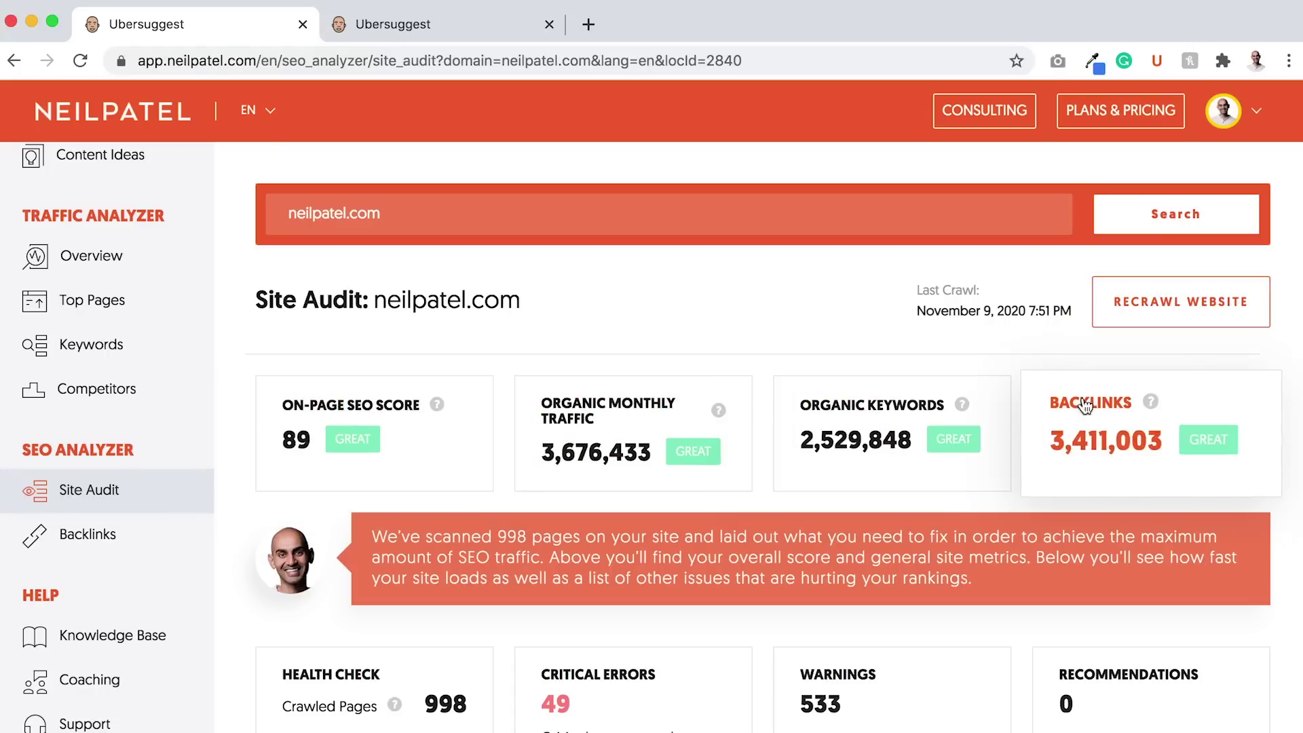
{"action": "mouse_move", "coordinate": [1152, 407]}
{"action": "scroll", "coordinate": [1162, 422], "scroll_direction": "down", "scroll_amount": 3}
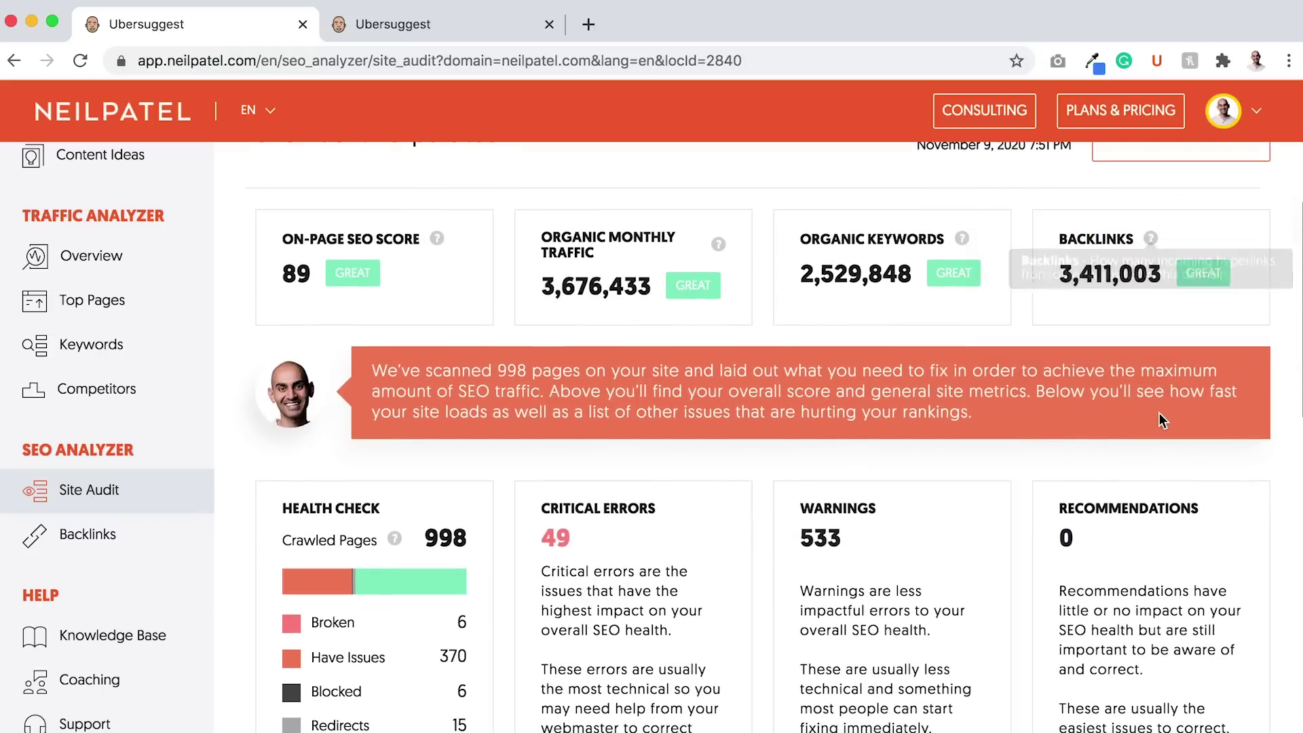
{"action": "scroll", "coordinate": [839, 397], "scroll_direction": "down", "scroll_amount": 3}
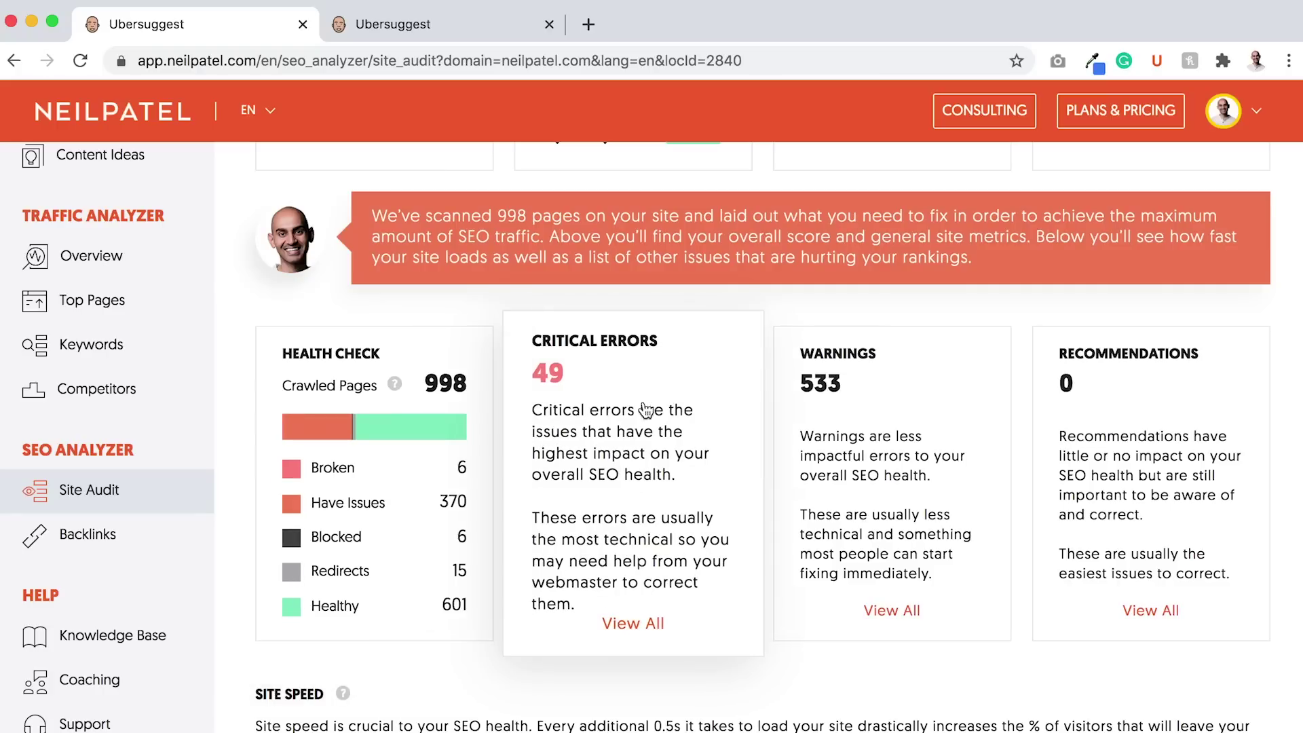
{"action": "scroll", "coordinate": [657, 479], "scroll_direction": "down", "scroll_amount": 3}
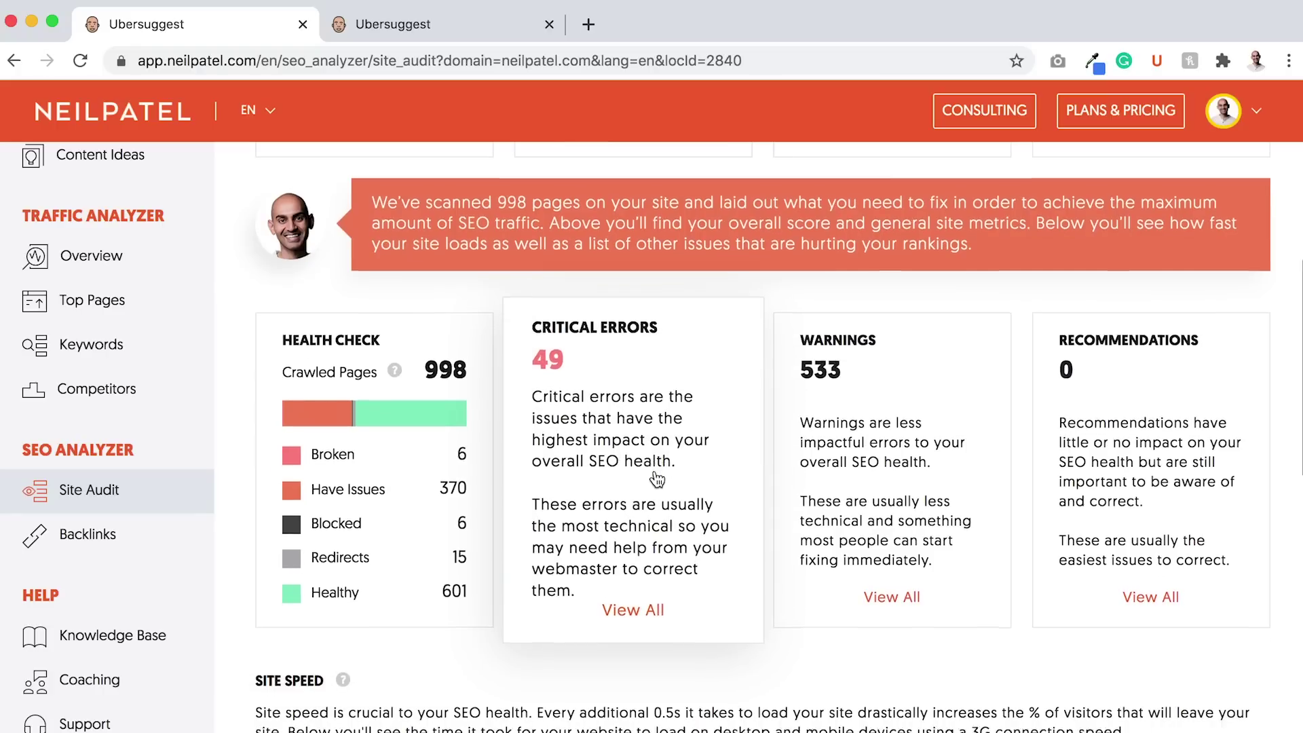
{"action": "scroll", "coordinate": [665, 536], "scroll_direction": "down", "scroll_amount": 4}
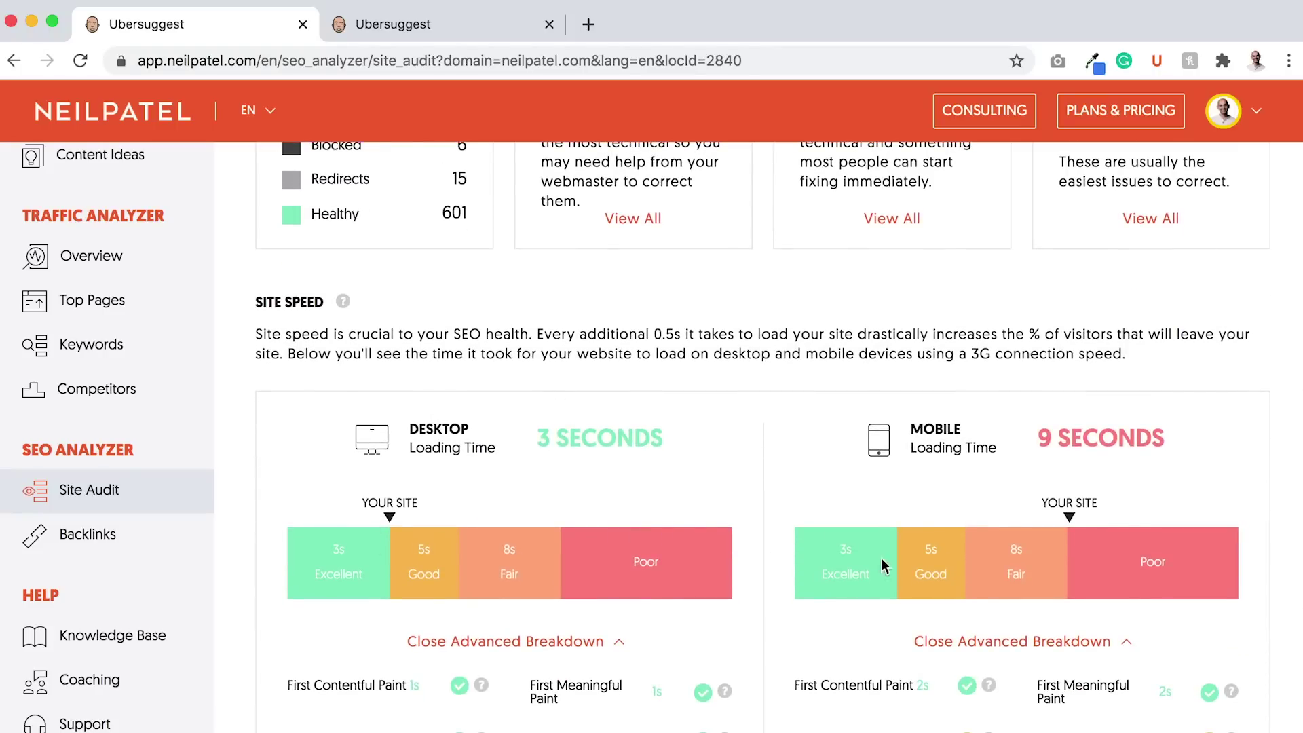
Step: Review the site speed breakdown and SEO issues, then open View All under Critical Errors
{"action": "scroll", "coordinate": [911, 568], "scroll_direction": "down", "scroll_amount": 3}
{"action": "mouse_move", "coordinate": [990, 589]}
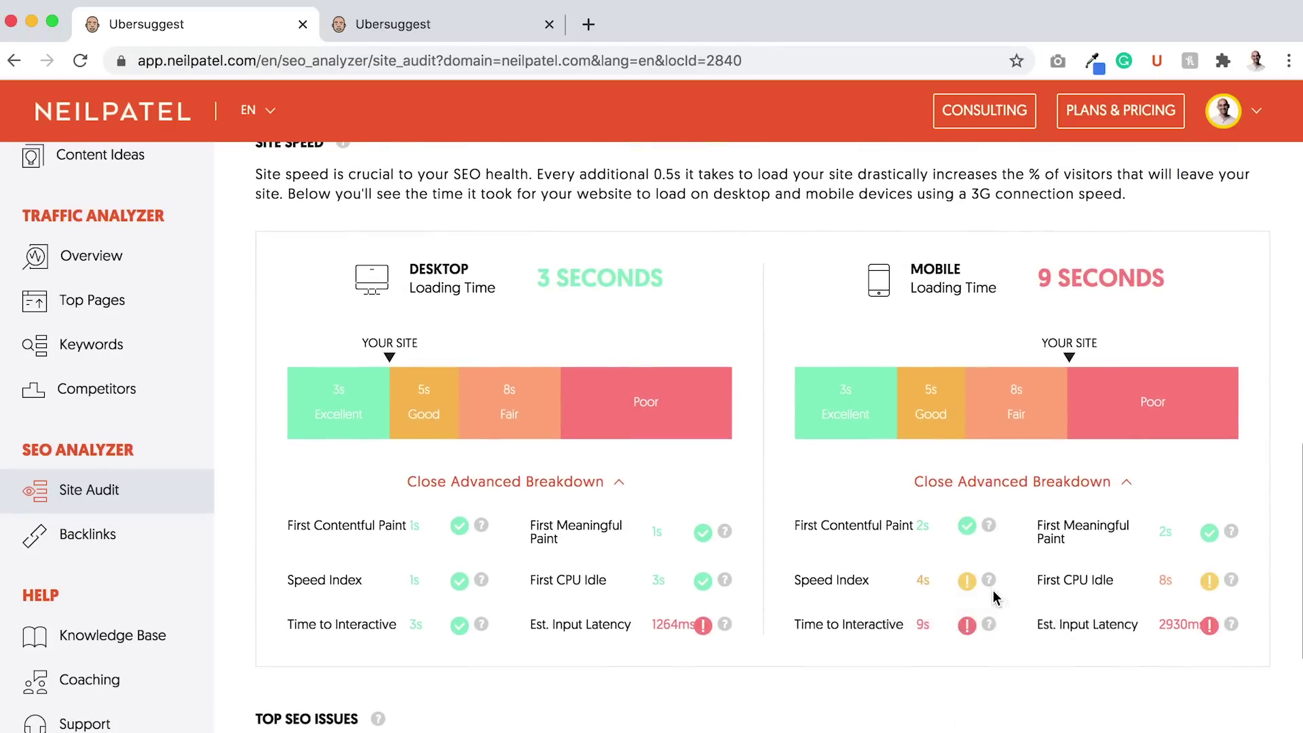
{"action": "mouse_move", "coordinate": [985, 634]}
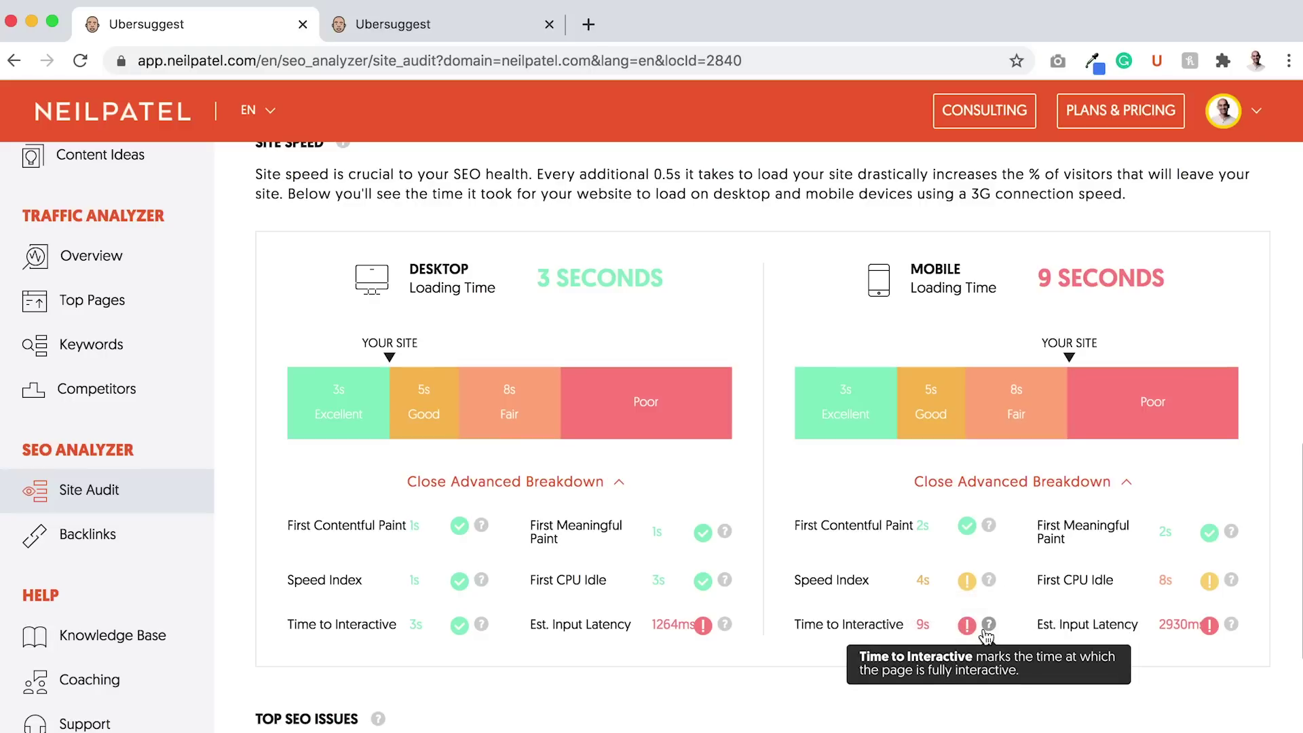
{"action": "mouse_move", "coordinate": [1232, 627]}
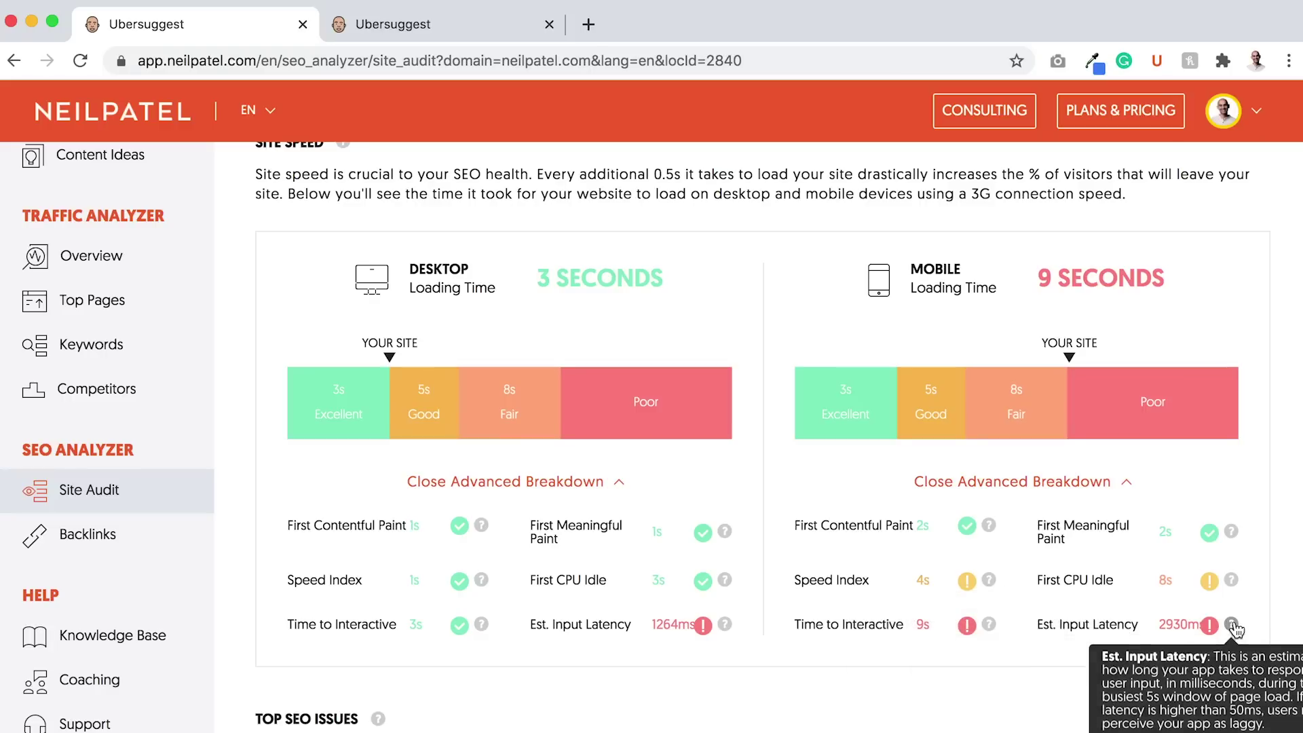
{"action": "scroll", "coordinate": [1136, 697], "scroll_direction": "down", "scroll_amount": 1}
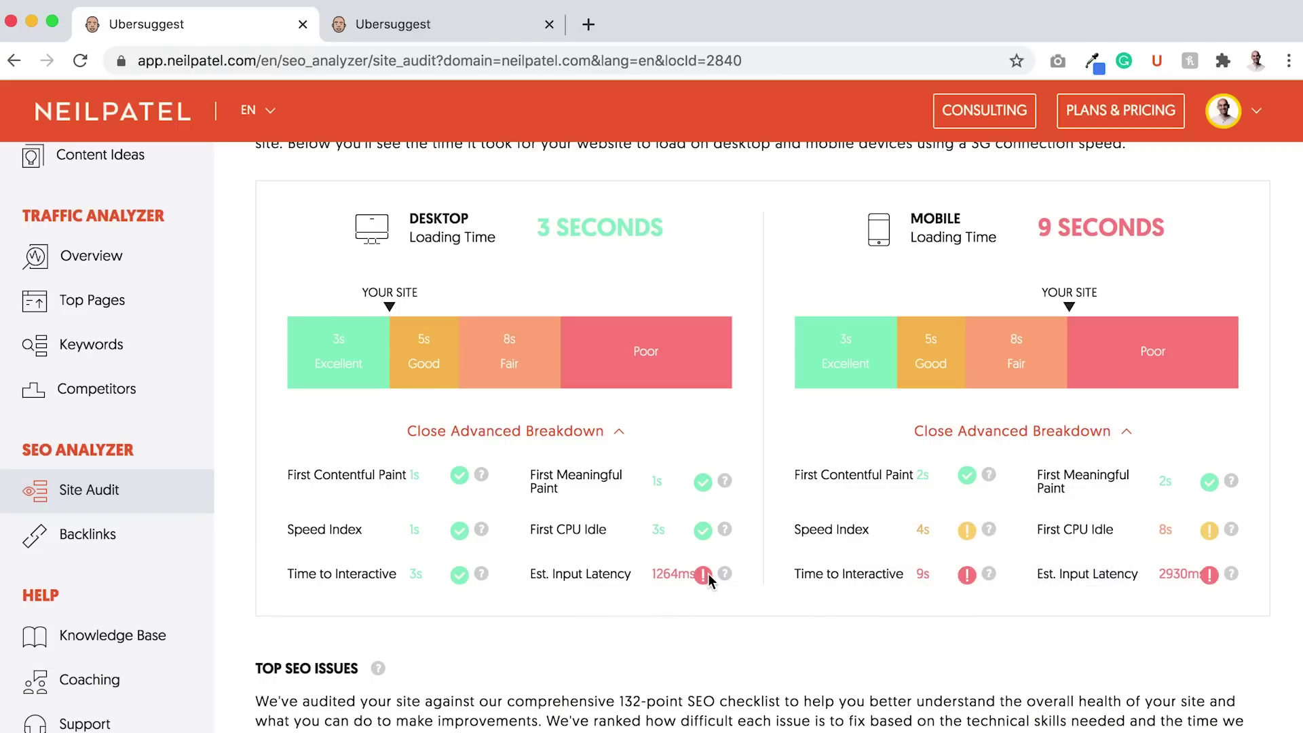
{"action": "mouse_move", "coordinate": [725, 575]}
{"action": "mouse_move", "coordinate": [725, 581]}
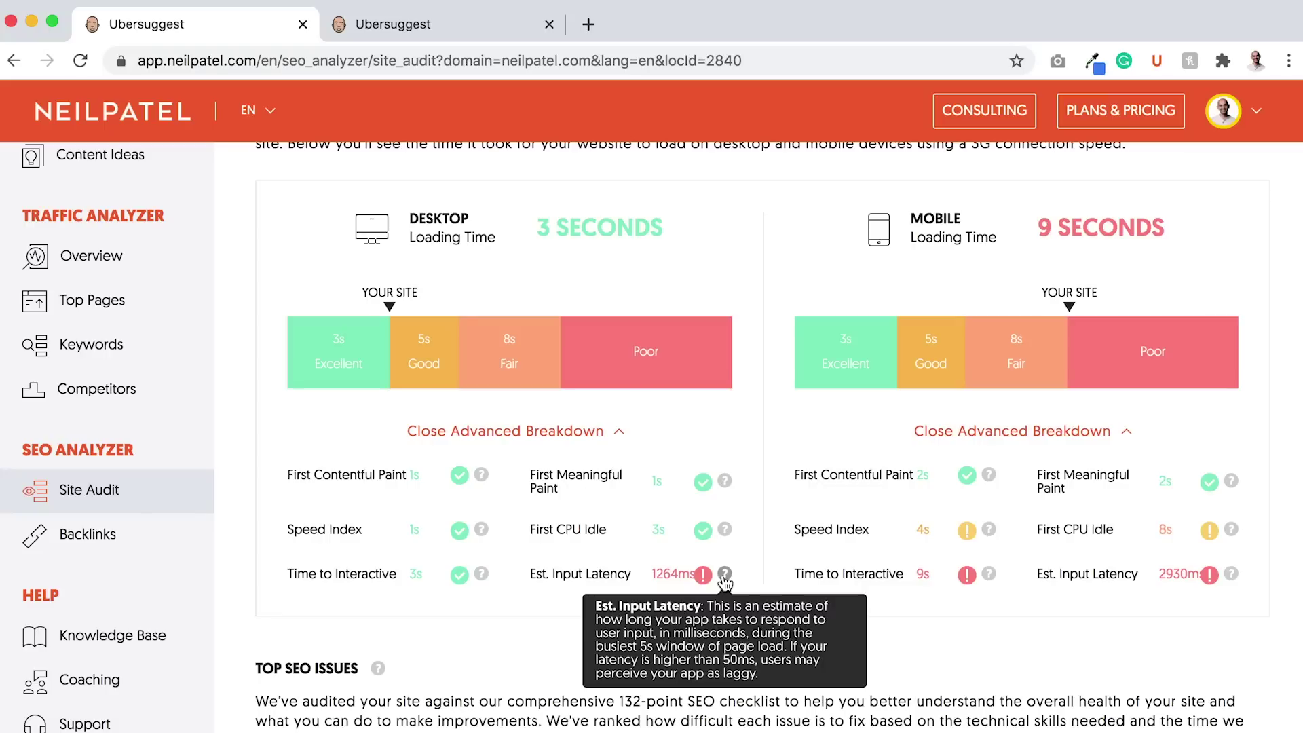
{"action": "scroll", "coordinate": [568, 682], "scroll_direction": "down", "scroll_amount": 4}
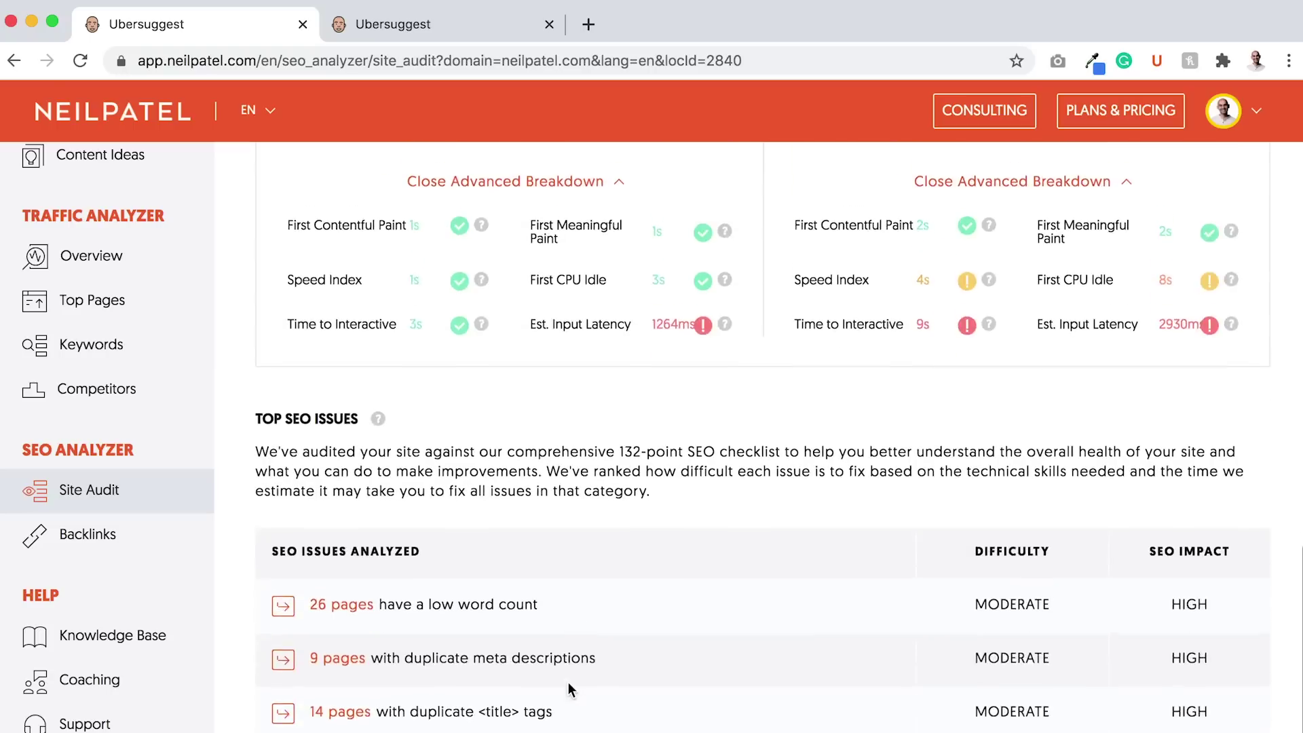
{"action": "scroll", "coordinate": [568, 682], "scroll_direction": "down", "scroll_amount": 2}
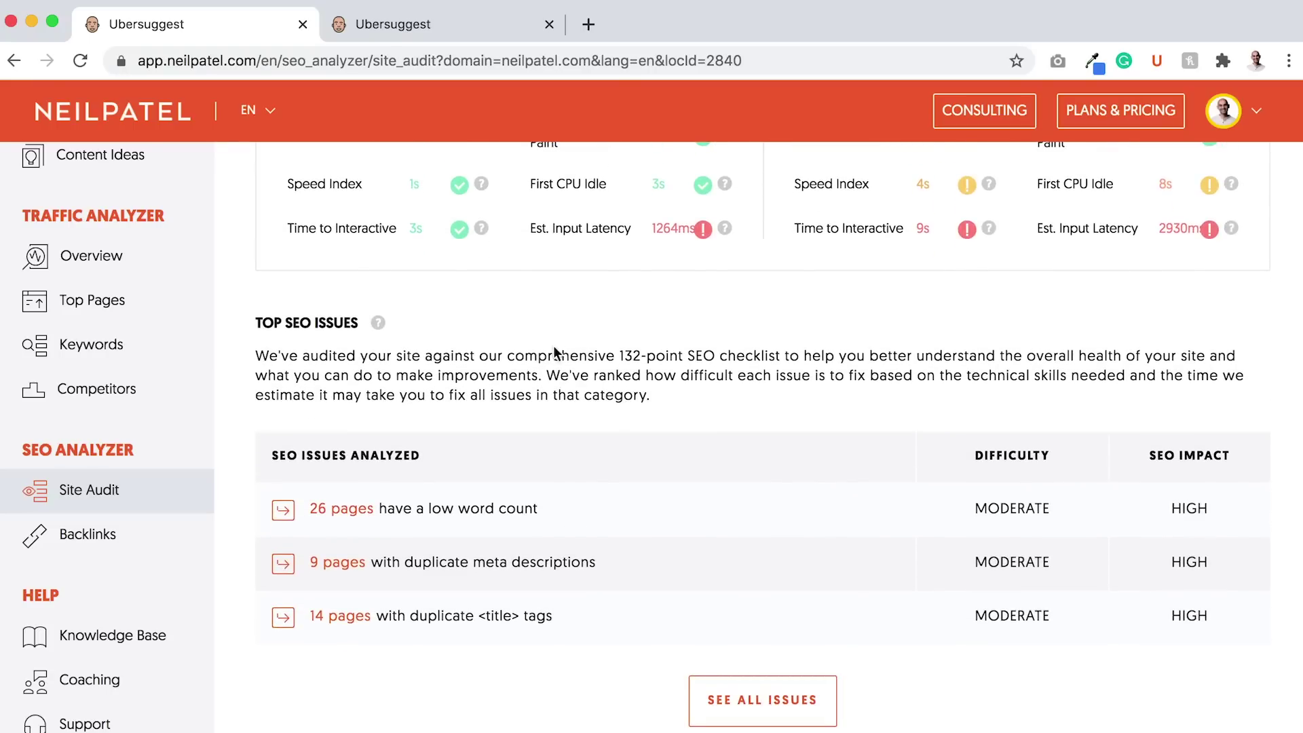
{"action": "scroll", "coordinate": [561, 506], "scroll_direction": "up", "scroll_amount": 12}
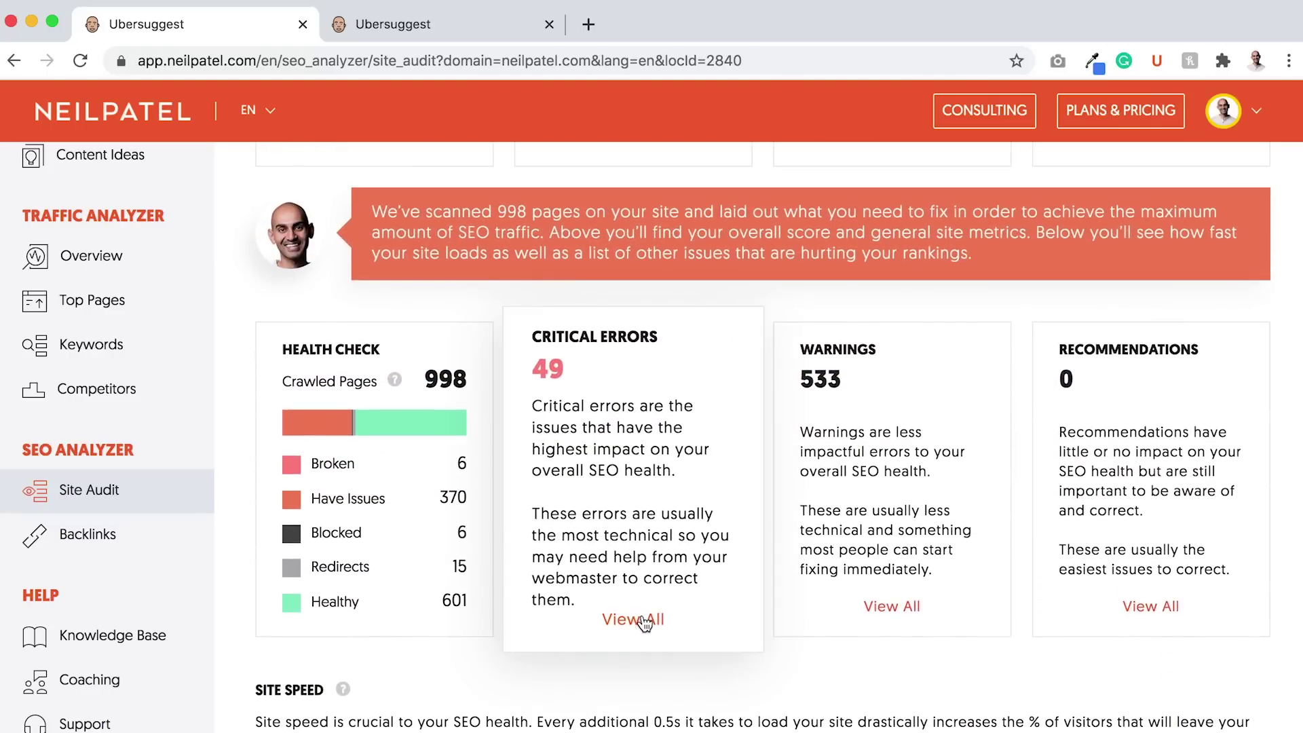
{"action": "left_click", "coordinate": [645, 624]}
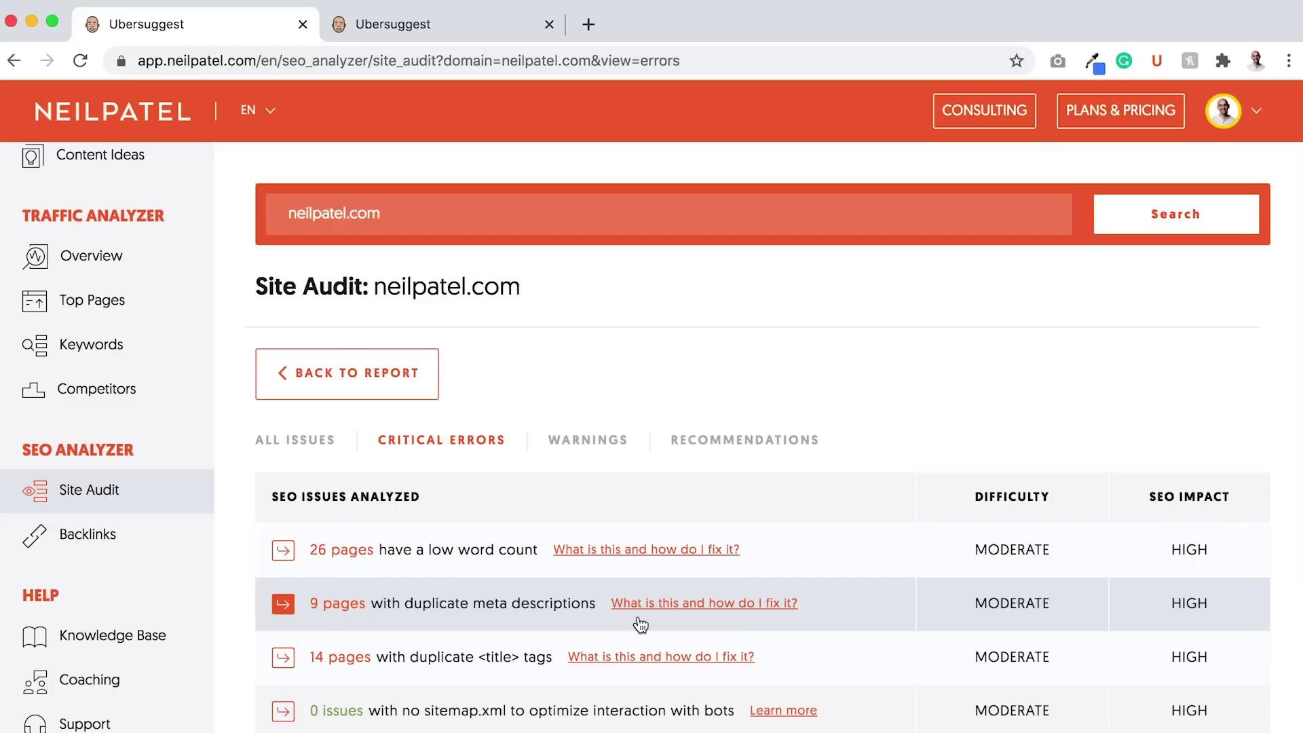
Step: Open the 'What is this and how do I fix it?' help for the low word count error
{"action": "scroll", "coordinate": [632, 352], "scroll_direction": "down", "scroll_amount": 2}
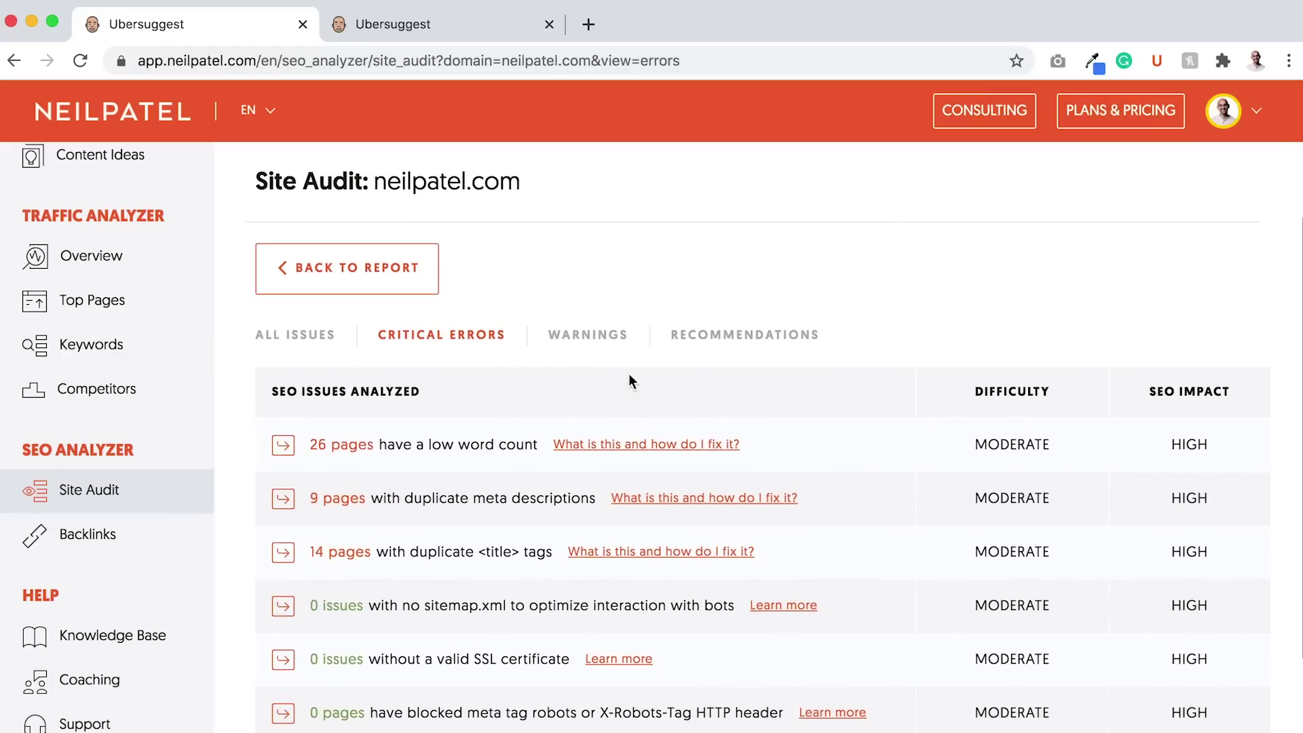
{"action": "scroll", "coordinate": [612, 452], "scroll_direction": "down", "scroll_amount": 4}
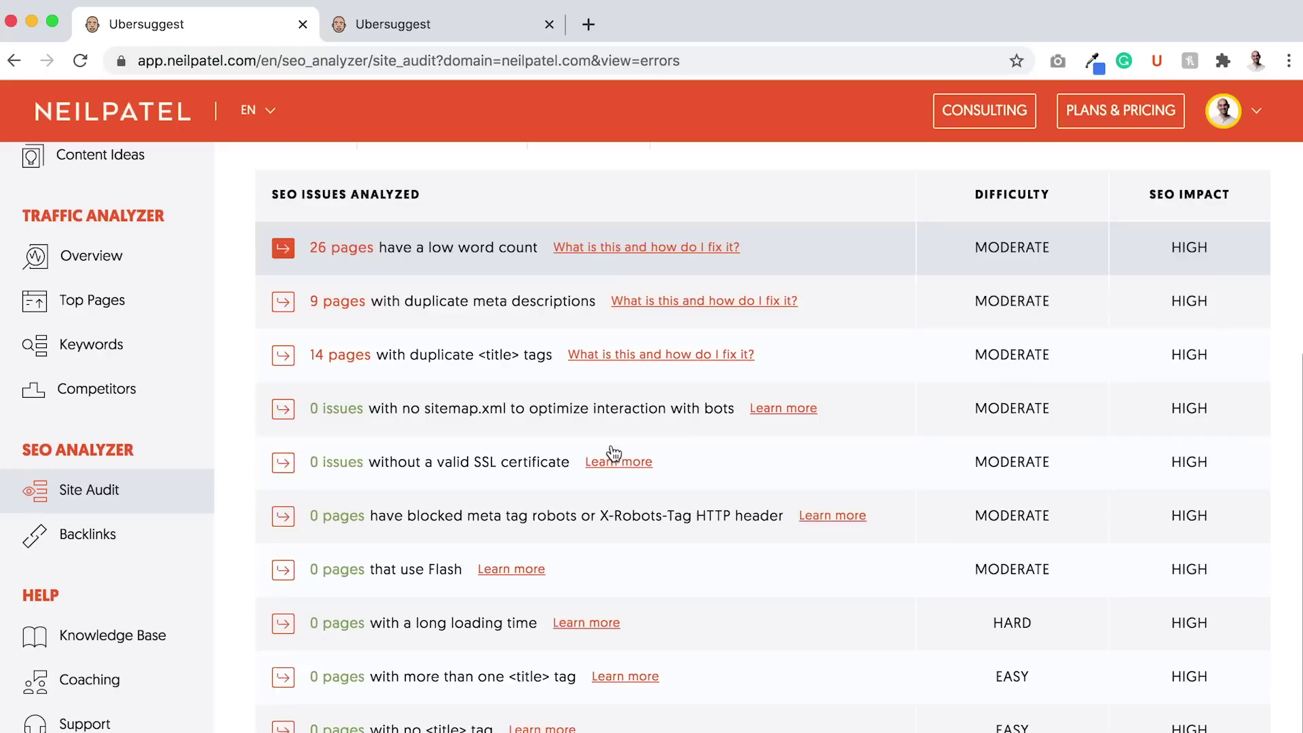
{"action": "scroll", "coordinate": [572, 516], "scroll_direction": "up", "scroll_amount": 4}
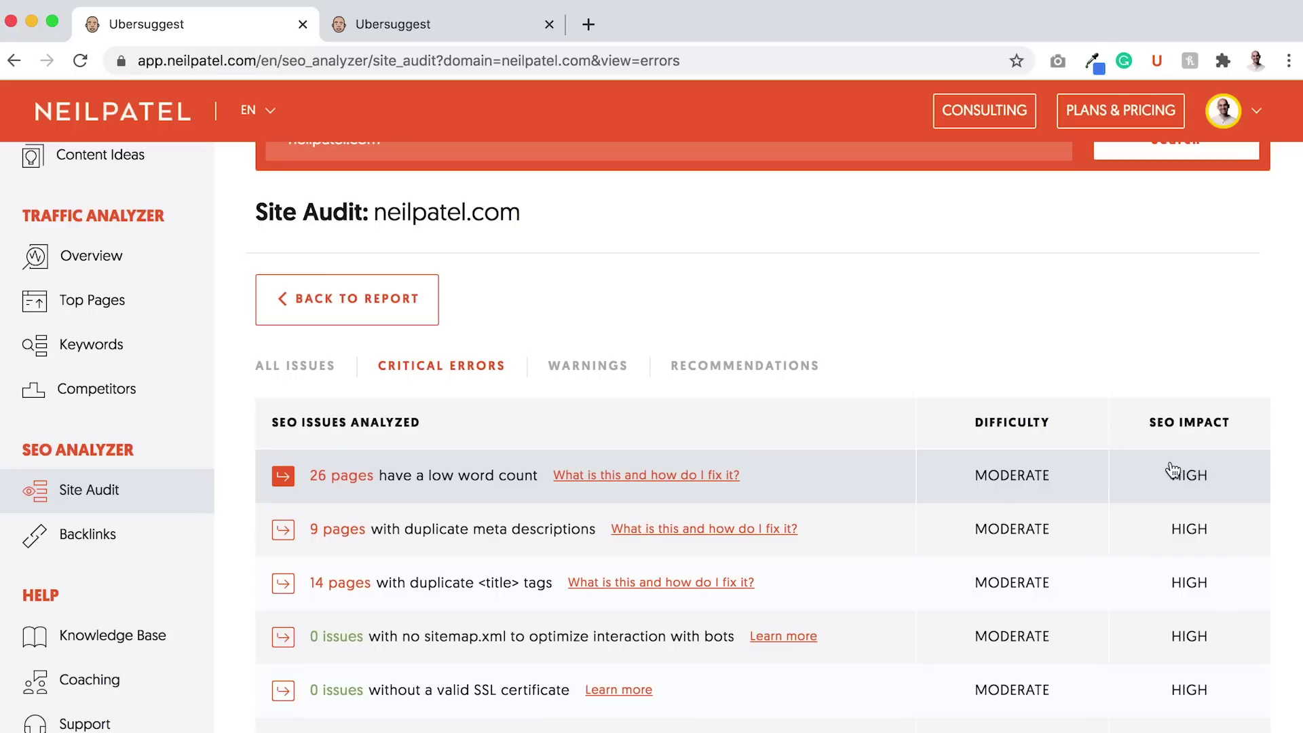
{"action": "left_click", "coordinate": [677, 479]}
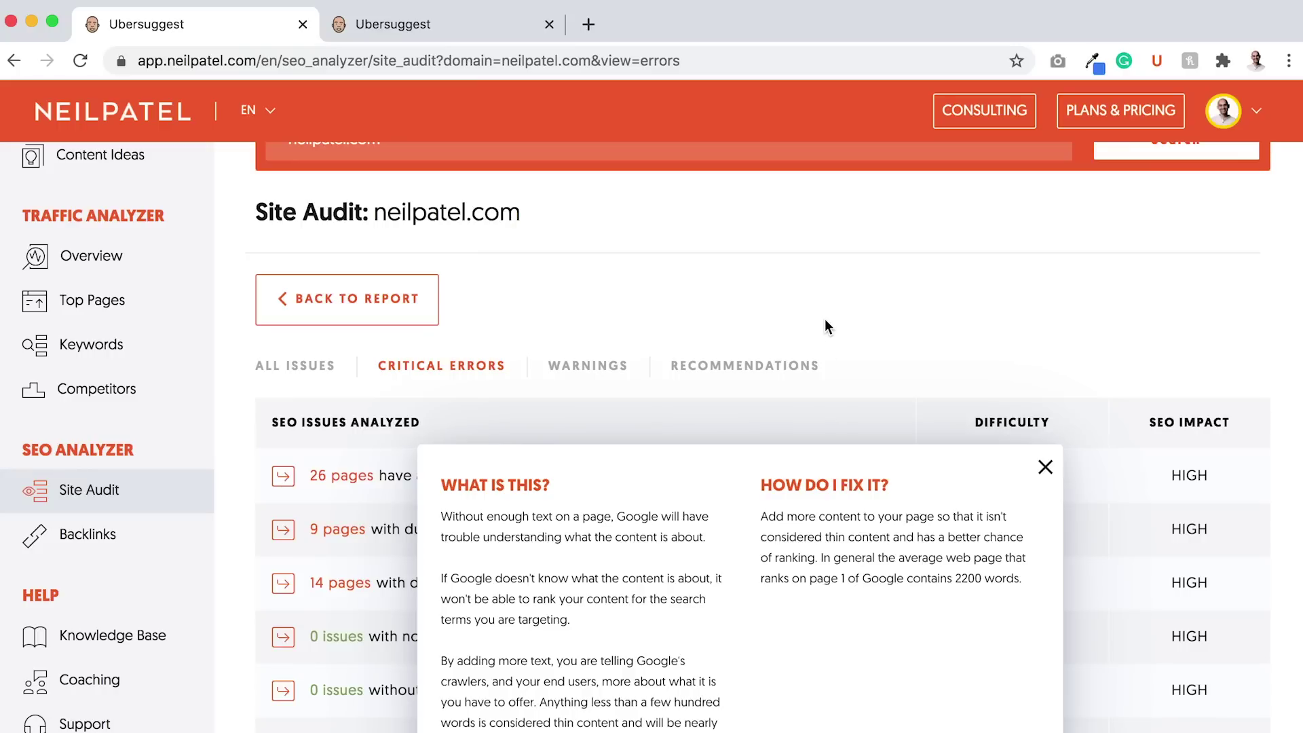
Step: Close the low word count 'What is this? / How do I fix it?' popup
{"action": "left_click", "coordinate": [1045, 467]}
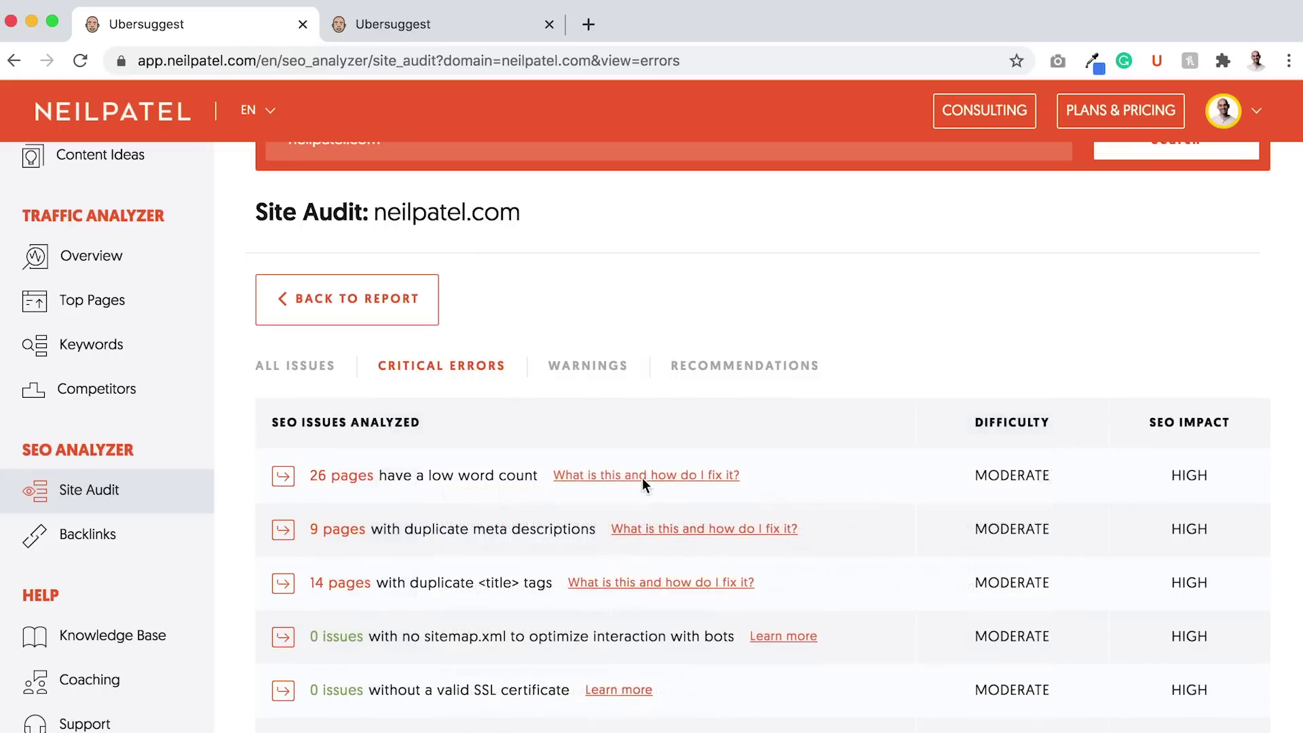
Step: Scroll through the 26 low-word-count page URLs, then go back to SEO Issues
{"action": "left_click", "coordinate": [370, 477]}
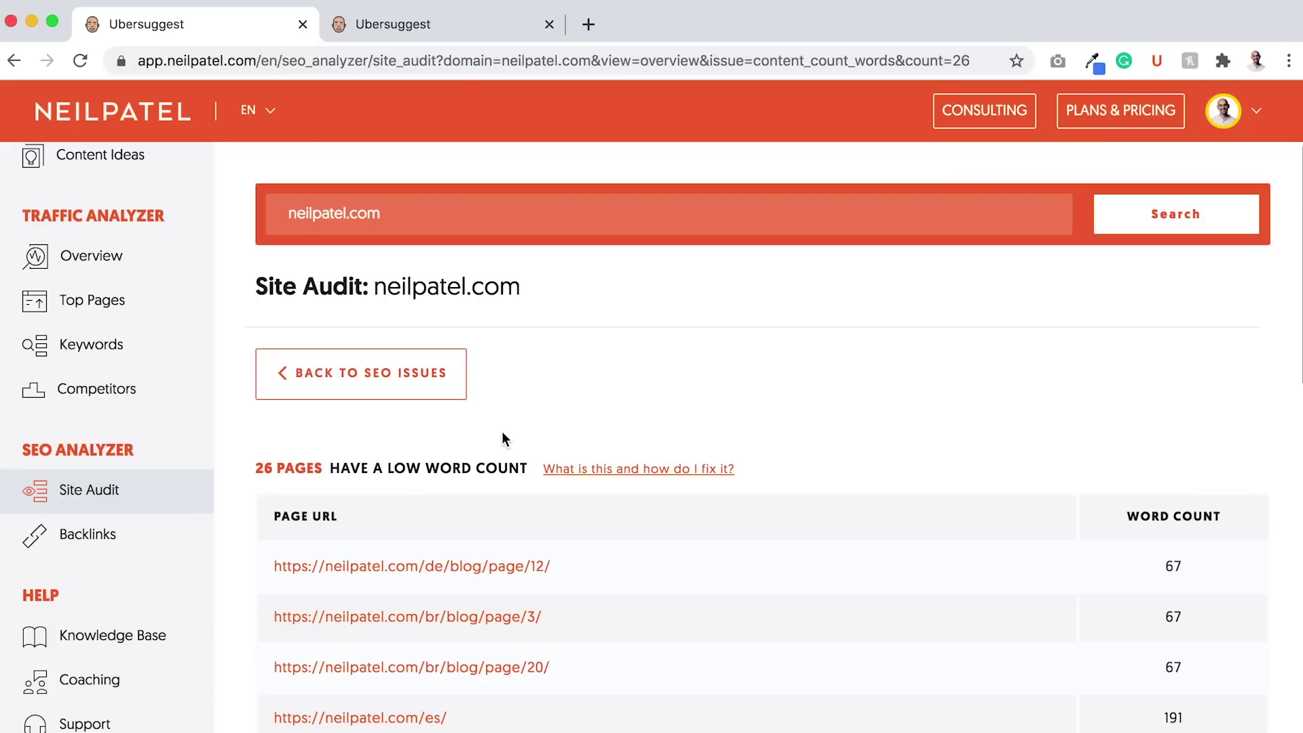
{"action": "scroll", "coordinate": [502, 438], "scroll_direction": "down", "scroll_amount": 2}
{"action": "scroll", "coordinate": [502, 432], "scroll_direction": "down", "scroll_amount": 5}
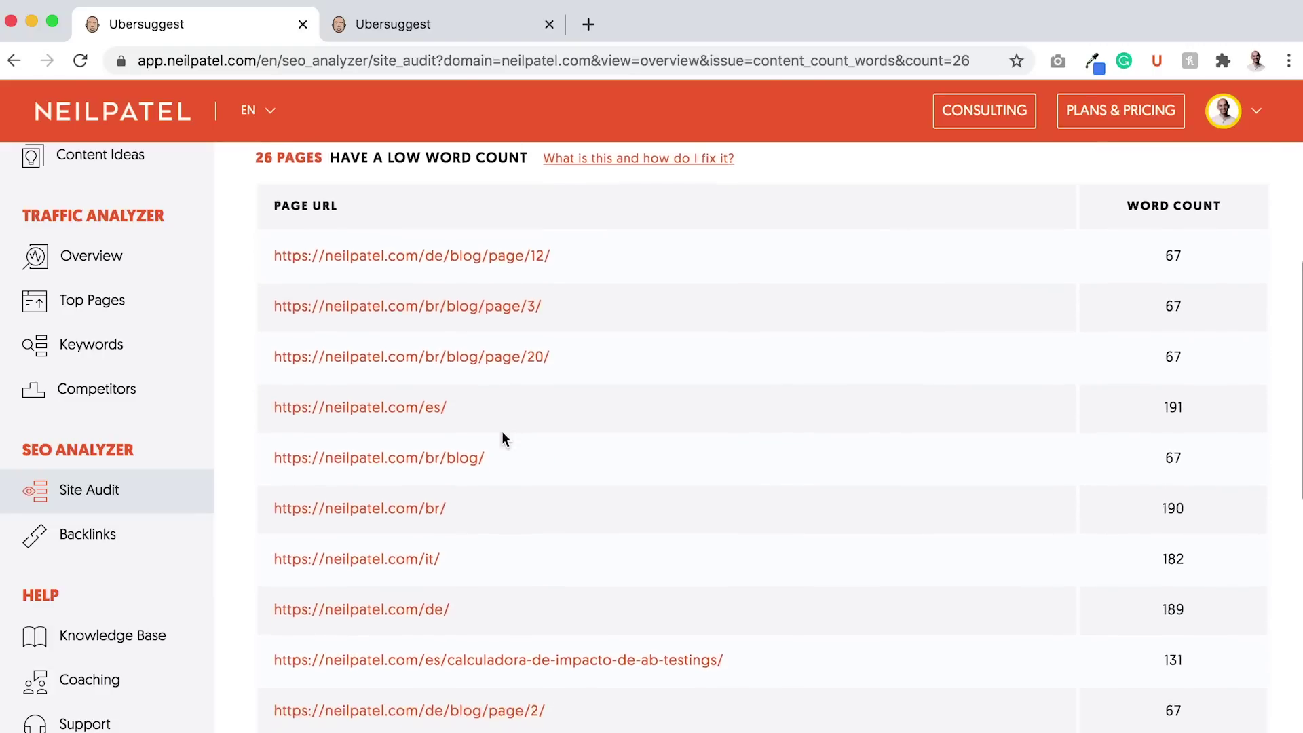
{"action": "scroll", "coordinate": [502, 437], "scroll_direction": "up", "scroll_amount": 5}
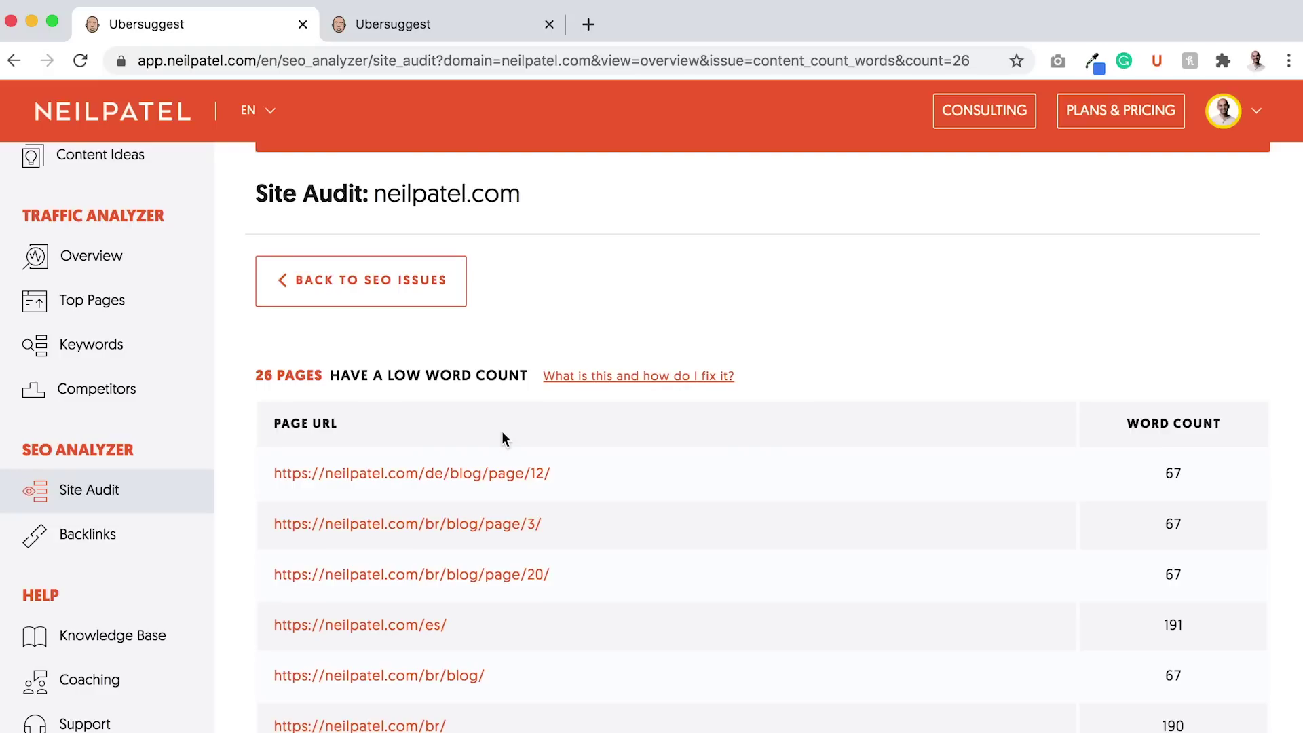
{"action": "scroll", "coordinate": [502, 434], "scroll_direction": "down", "scroll_amount": 1}
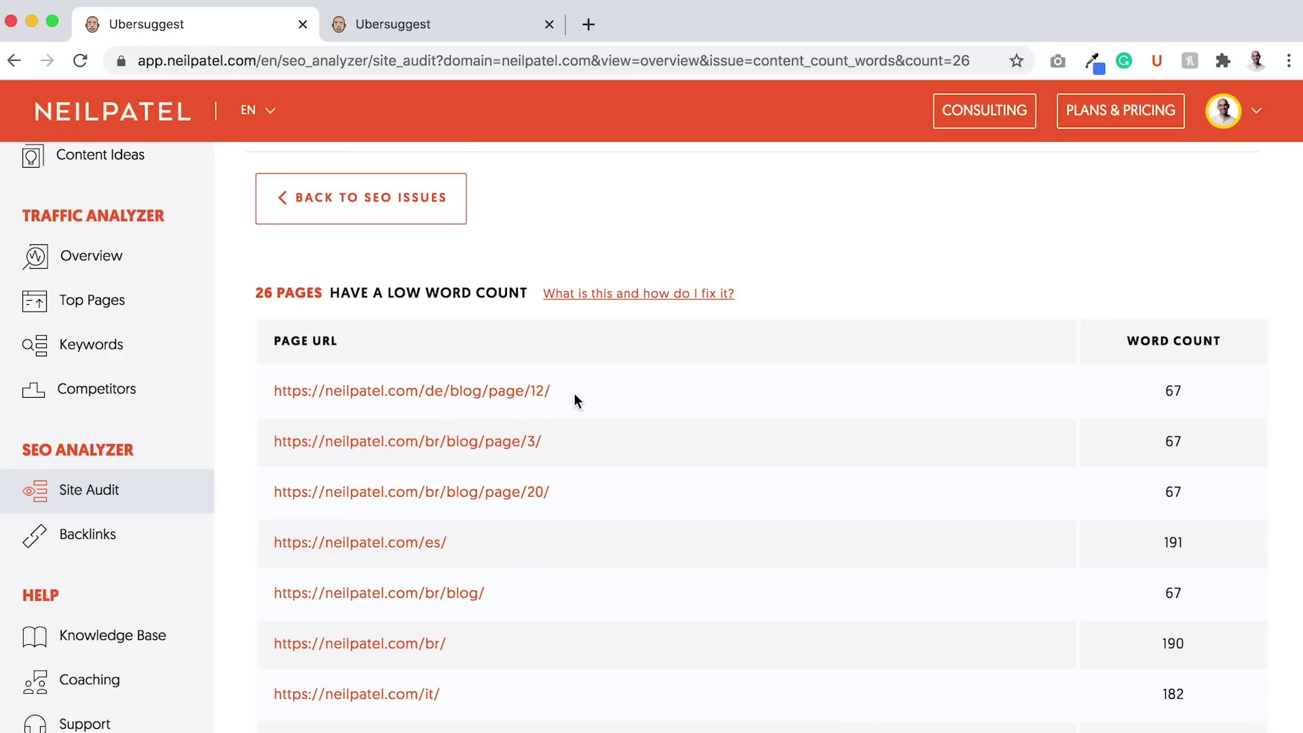
{"action": "scroll", "coordinate": [574, 393], "scroll_direction": "down", "scroll_amount": 3}
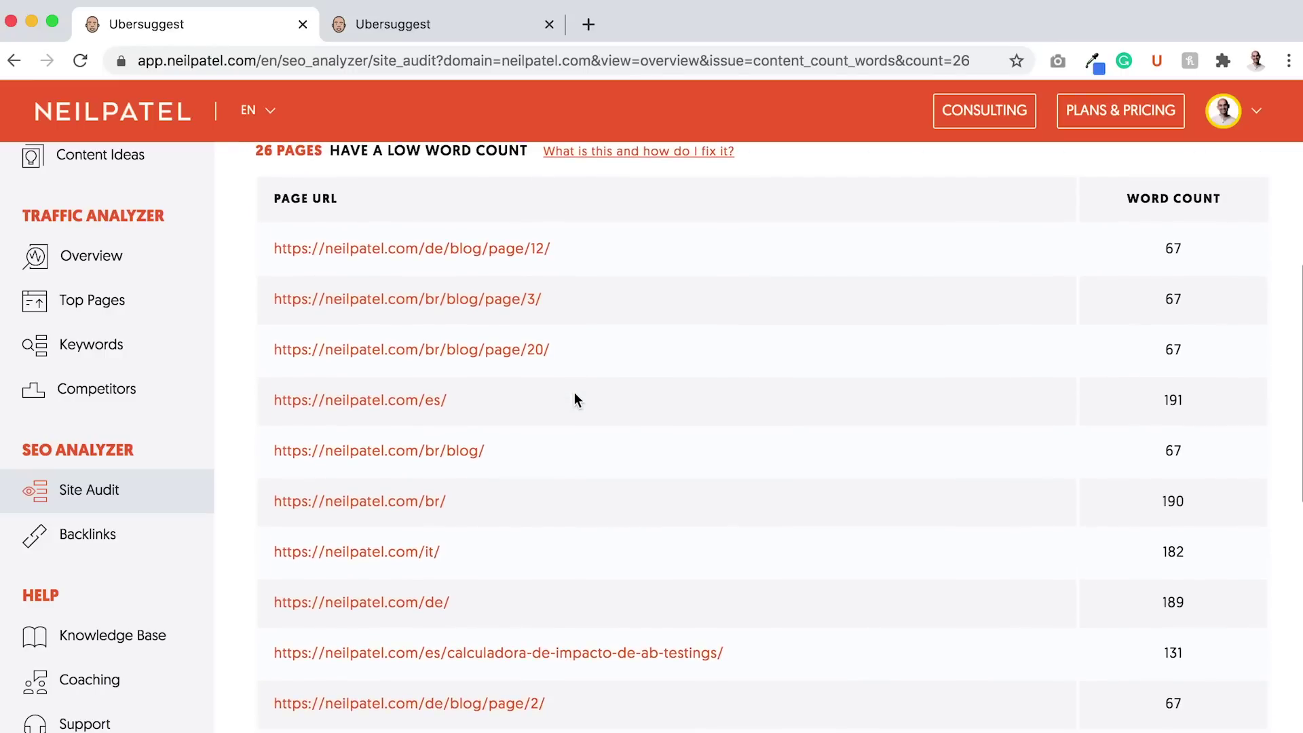
{"action": "scroll", "coordinate": [574, 393], "scroll_direction": "down", "scroll_amount": 4}
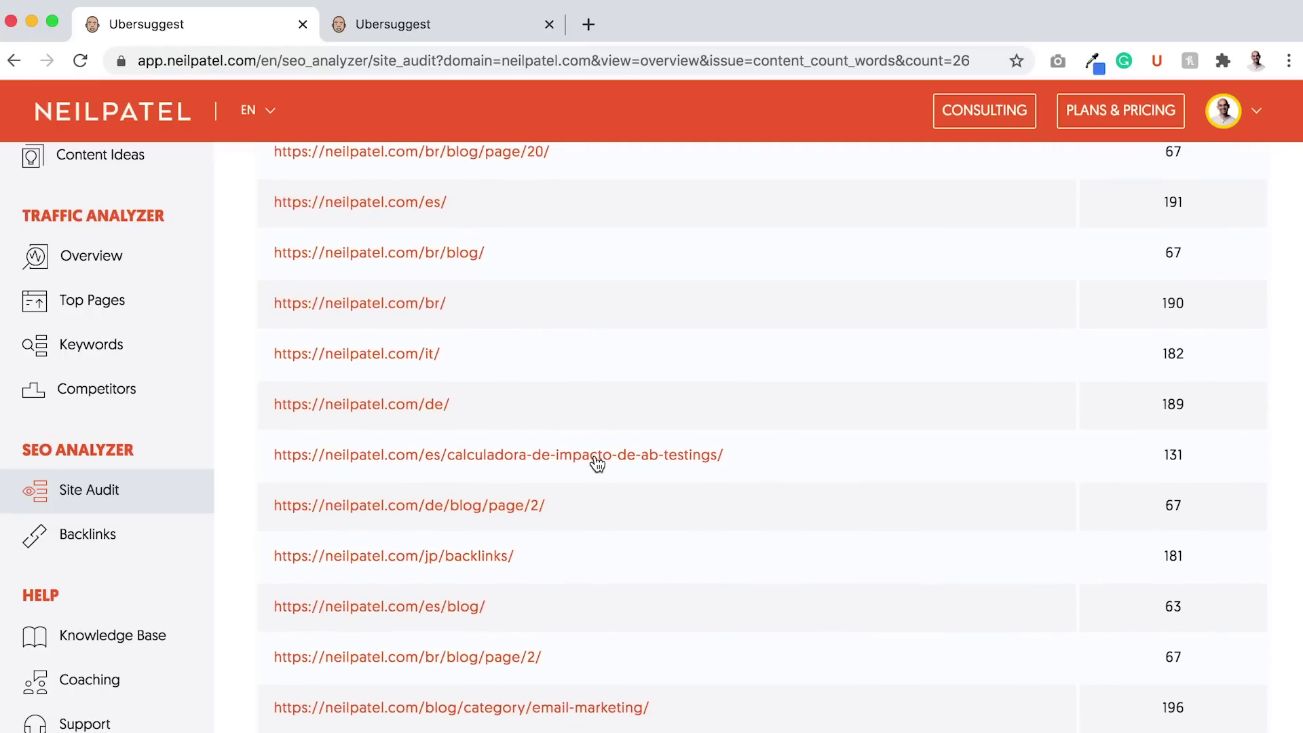
{"action": "scroll", "coordinate": [597, 463], "scroll_direction": "down", "scroll_amount": 3}
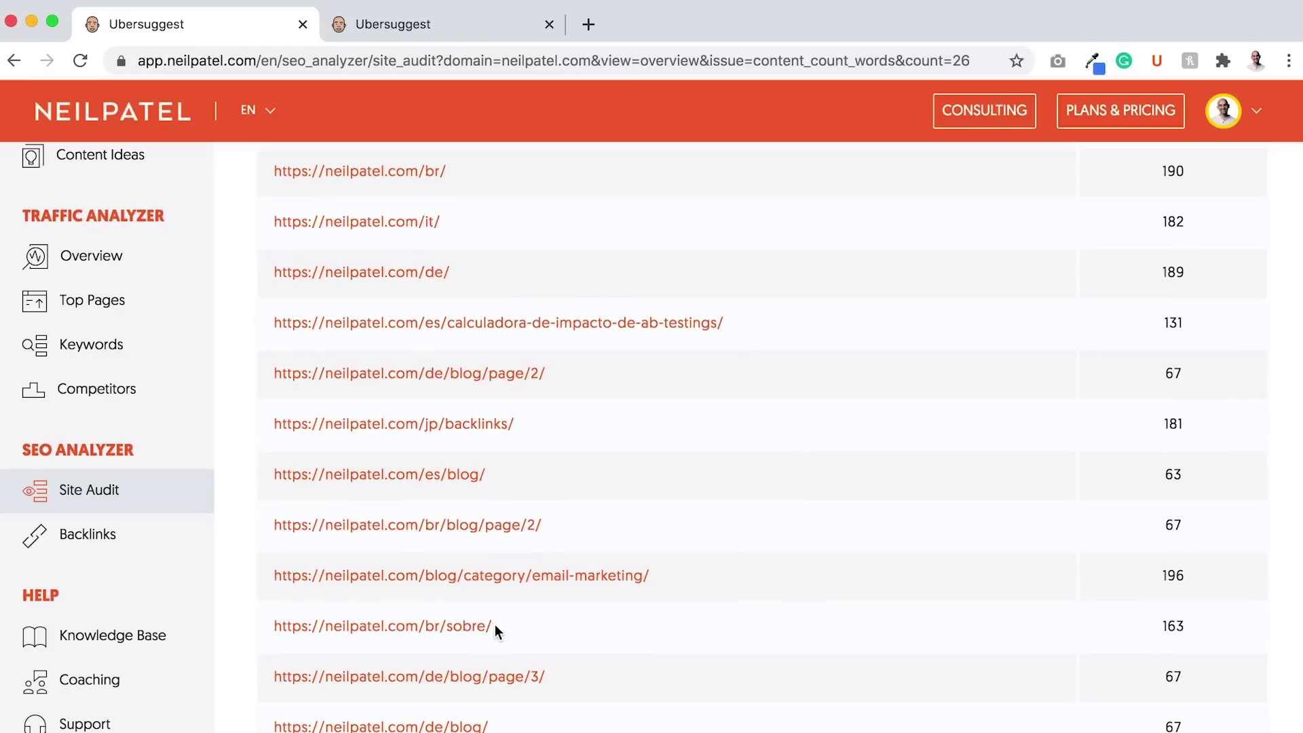
{"action": "scroll", "coordinate": [493, 630], "scroll_direction": "down", "scroll_amount": 6}
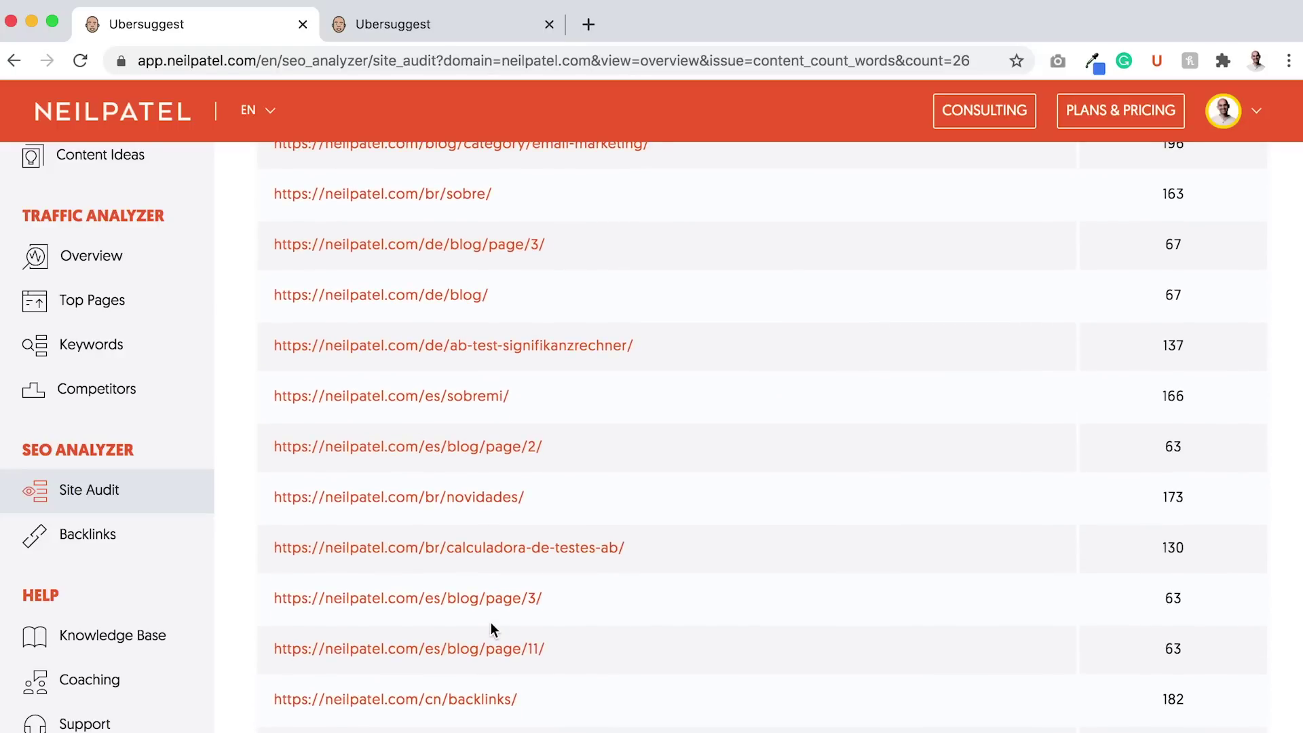
{"action": "scroll", "coordinate": [492, 629], "scroll_direction": "down", "scroll_amount": 1}
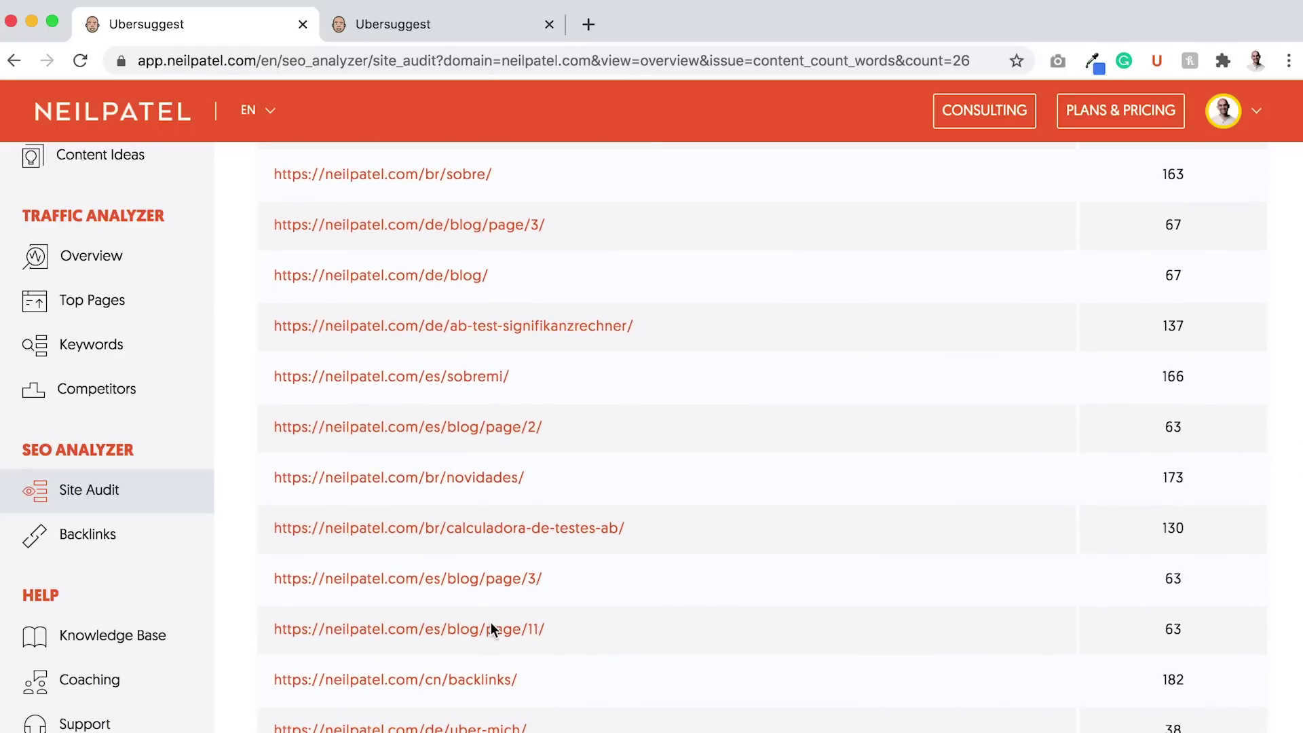
{"action": "scroll", "coordinate": [493, 631], "scroll_direction": "up", "scroll_amount": 3}
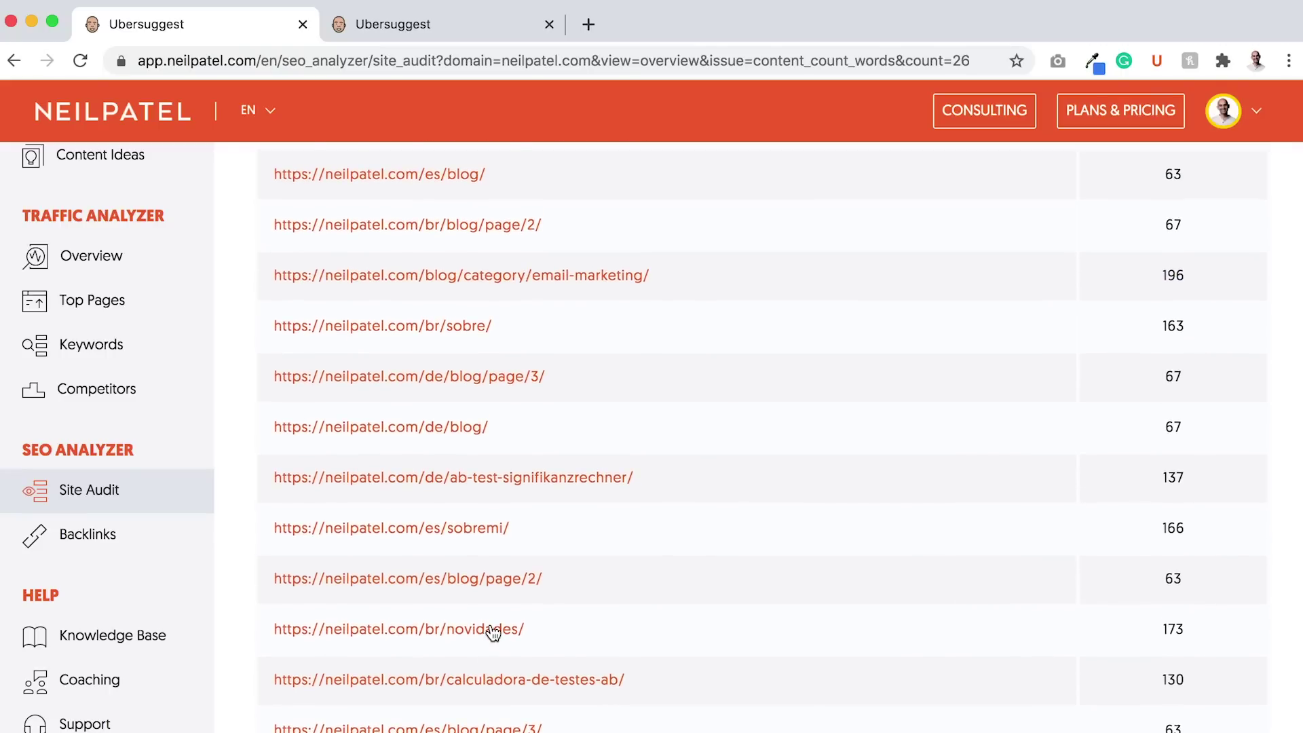
{"action": "scroll", "coordinate": [492, 632], "scroll_direction": "up", "scroll_amount": 5}
{"action": "scroll", "coordinate": [492, 633], "scroll_direction": "up", "scroll_amount": 10}
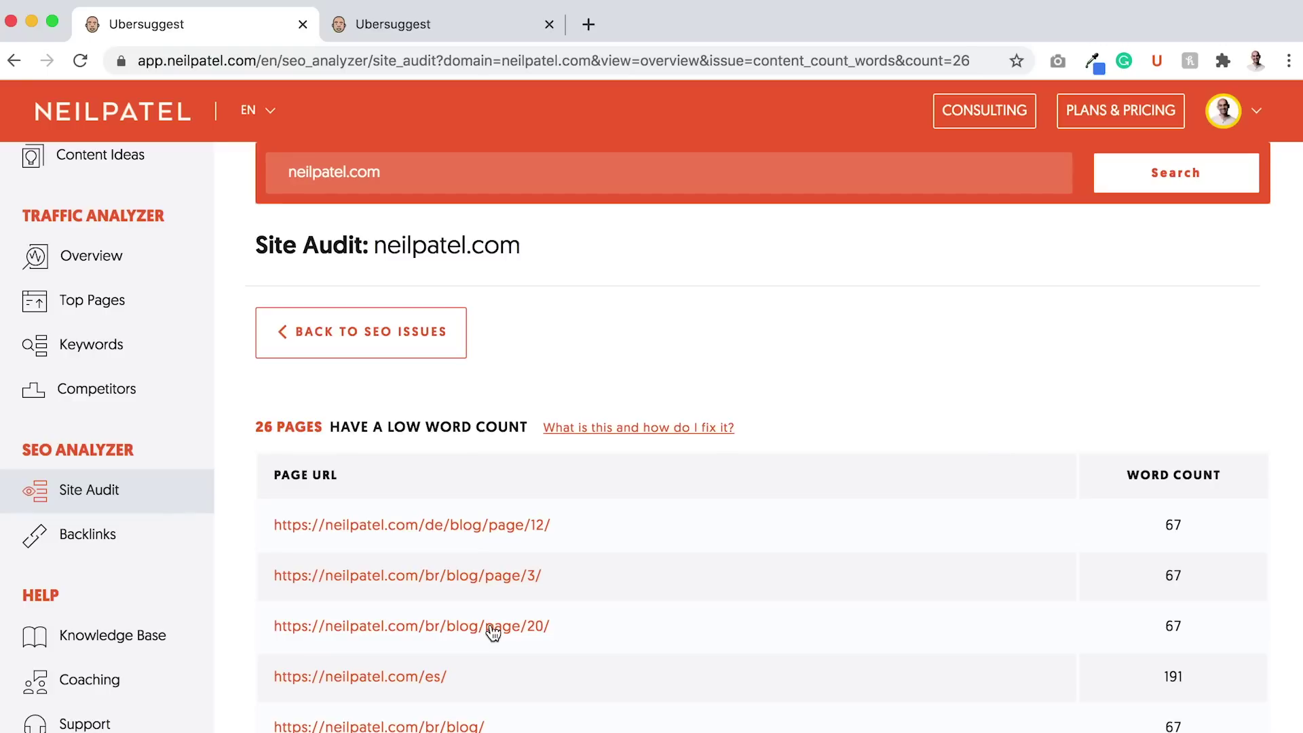
{"action": "left_click", "coordinate": [377, 350]}
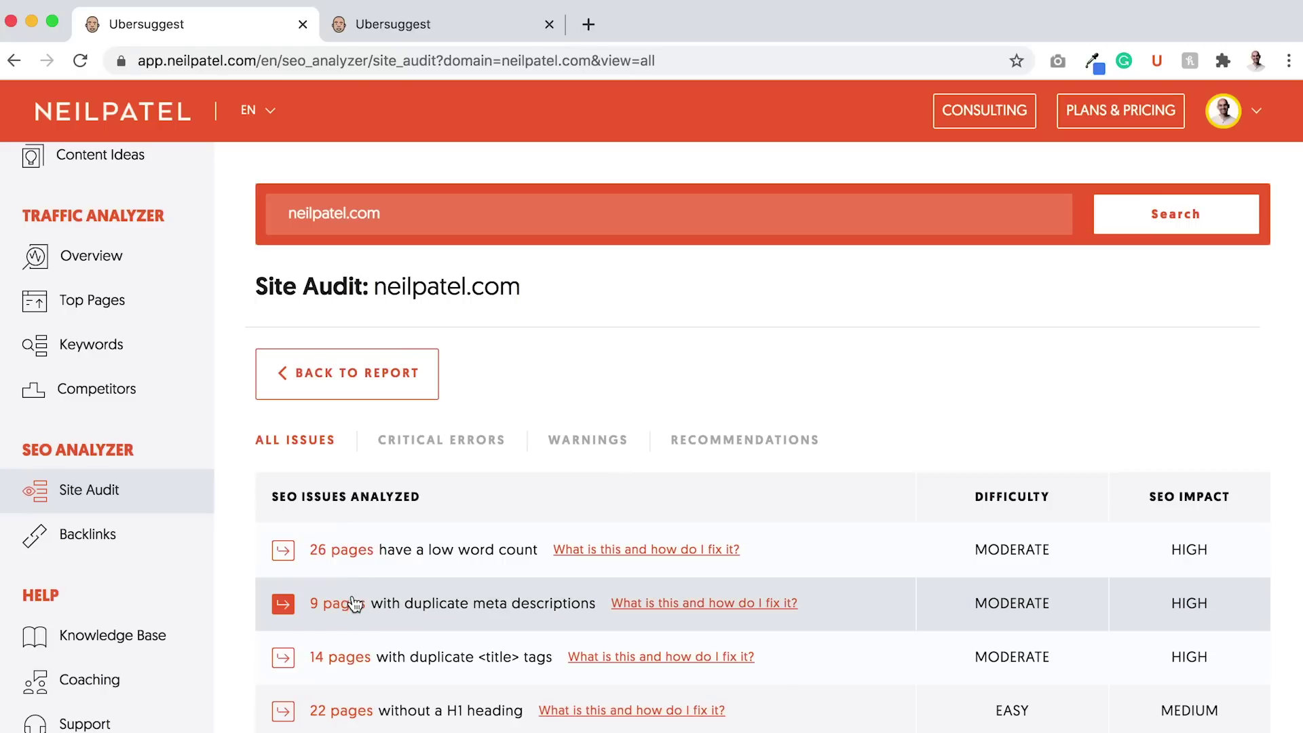
Step: Open the 14 duplicate-title-tag pages and expand the shared Blog title groups
{"action": "left_click", "coordinate": [344, 658]}
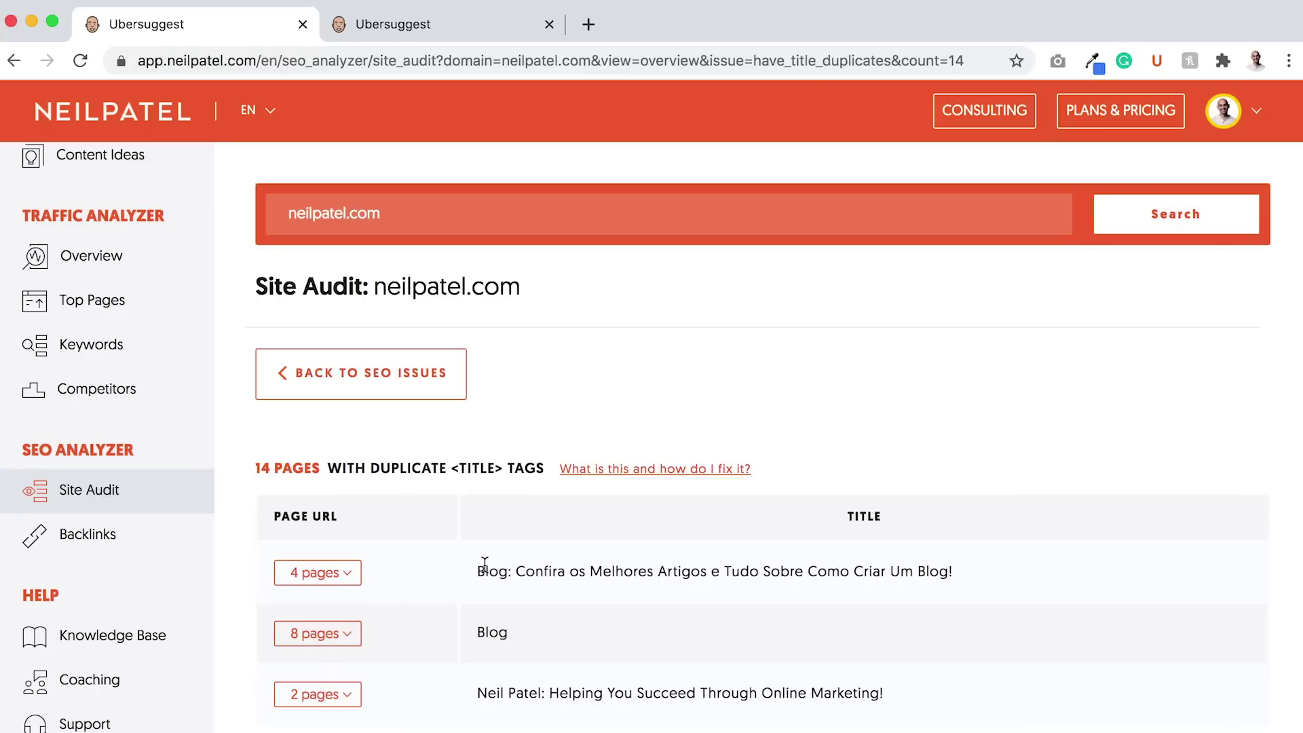
{"action": "left_click", "coordinate": [340, 574]}
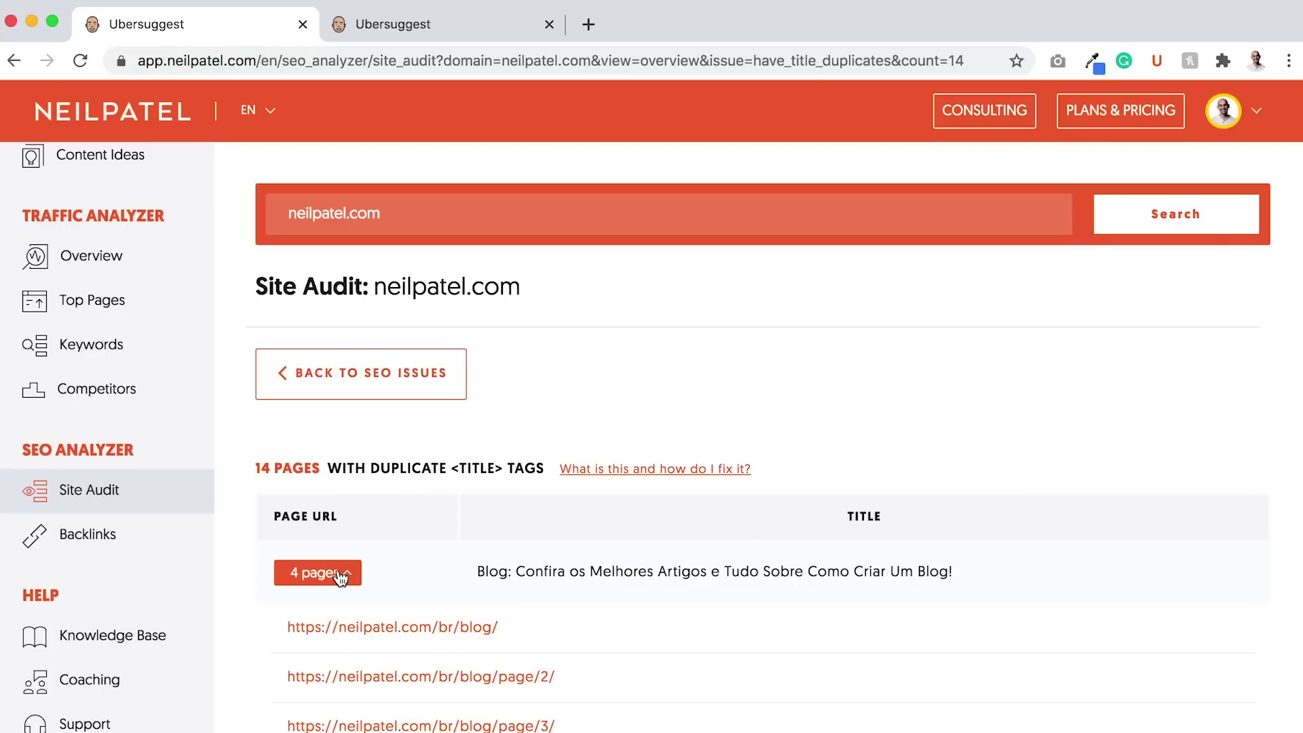
{"action": "left_click", "coordinate": [341, 574]}
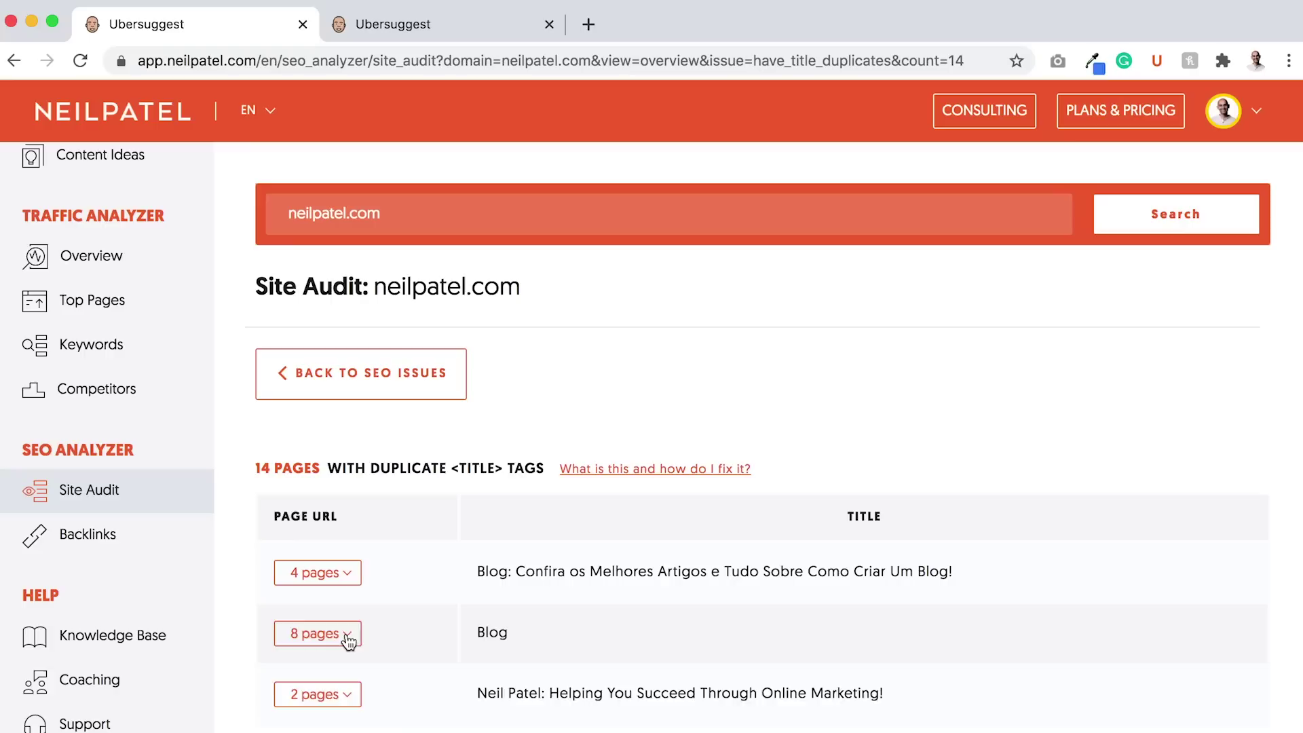
{"action": "left_click", "coordinate": [347, 634]}
{"action": "left_click", "coordinate": [346, 630]}
Step: Expand the 2 homepage-title pages, select the title and /it/ URL, then return to SEO Issues
{"action": "left_click", "coordinate": [344, 677]}
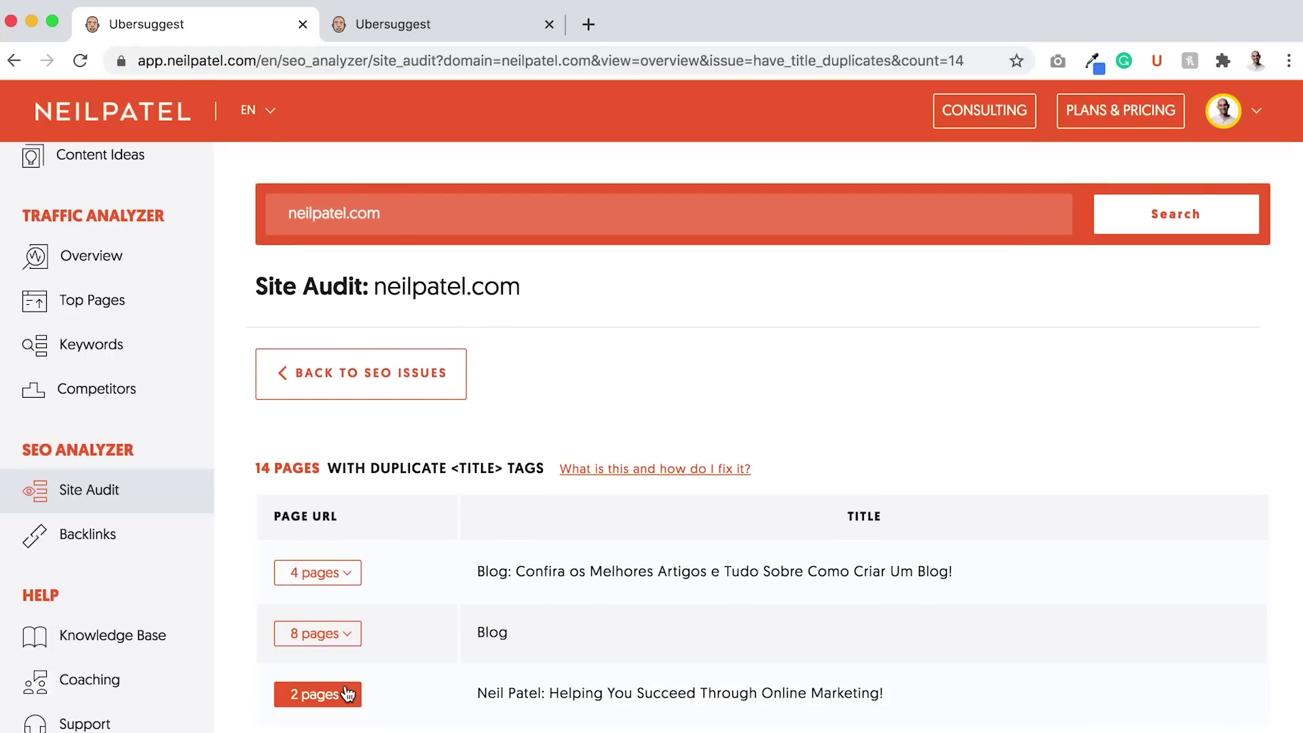
{"action": "triple_click", "coordinate": [514, 694]}
{"action": "scroll", "coordinate": [514, 693], "scroll_direction": "down", "scroll_amount": 2}
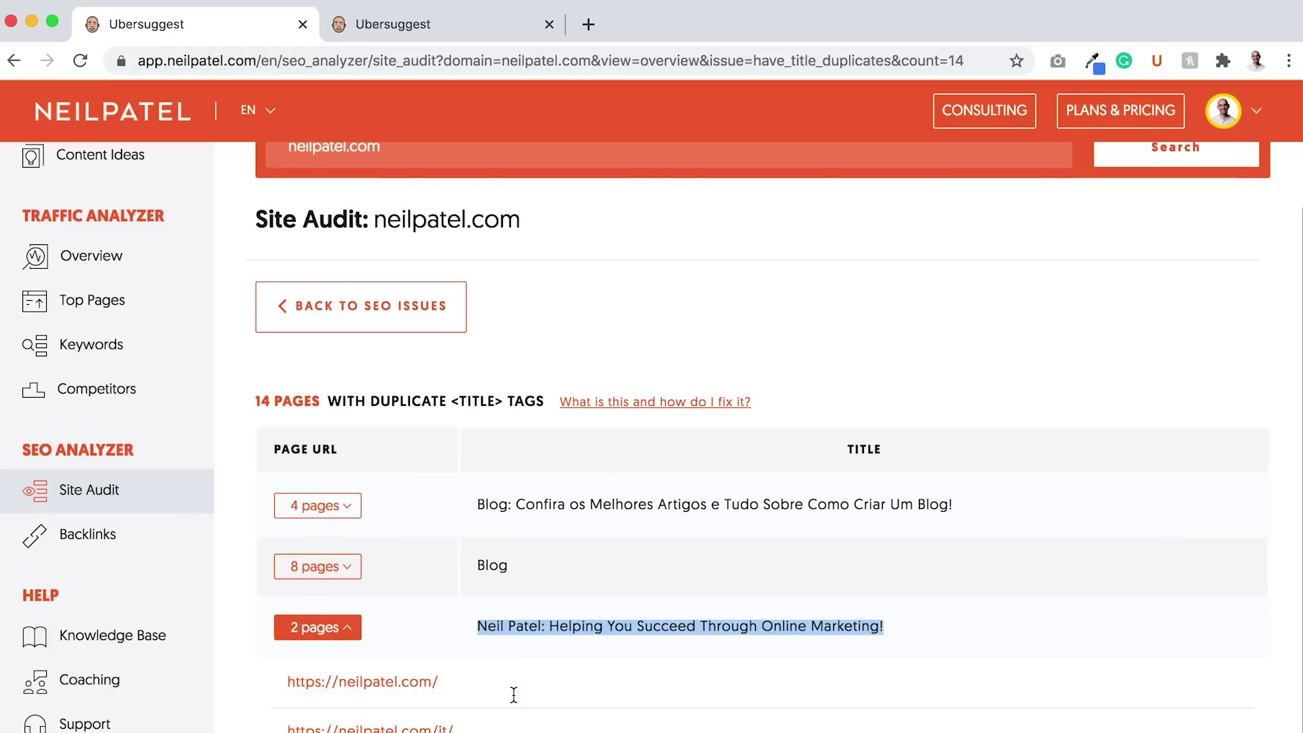
{"action": "left_click_drag", "start_coordinate": [456, 729], "coordinate": [286, 729]}
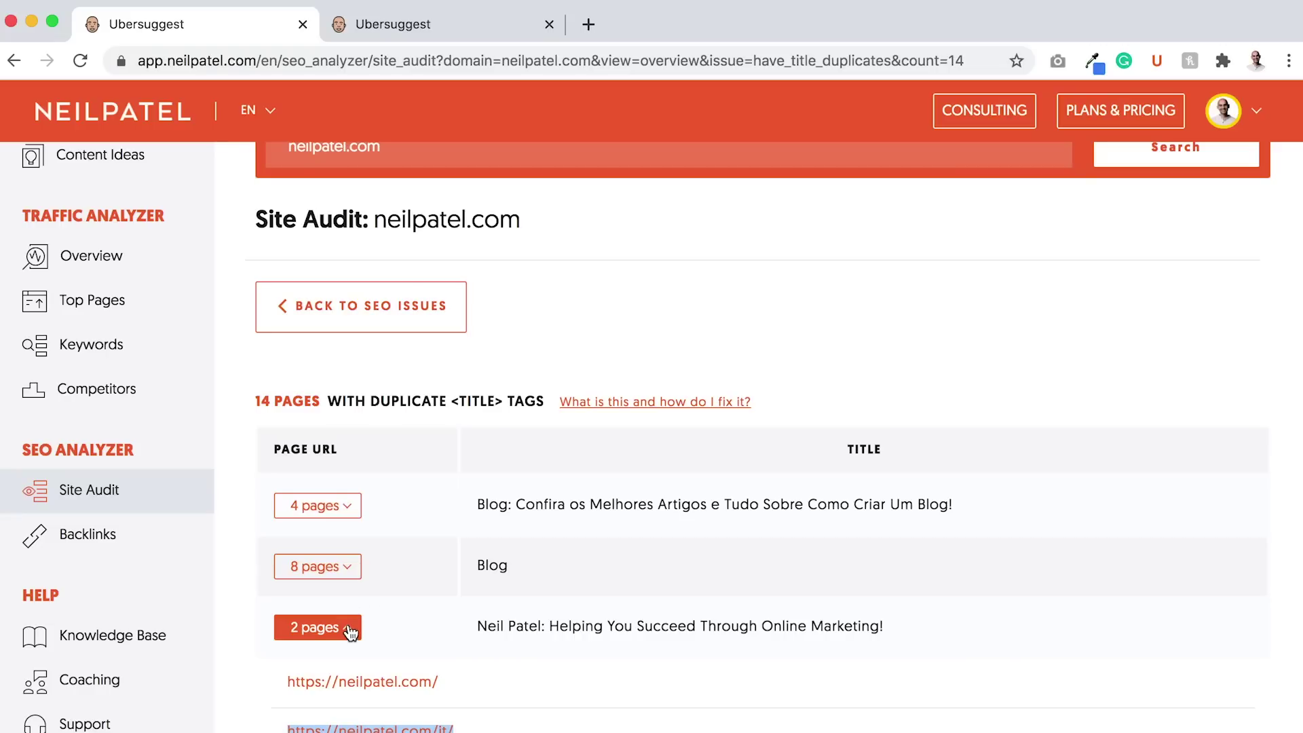
{"action": "scroll", "coordinate": [349, 625], "scroll_direction": "up", "scroll_amount": 2}
{"action": "left_click", "coordinate": [410, 376]}
{"action": "scroll", "coordinate": [465, 547], "scroll_direction": "down", "scroll_amount": 3}
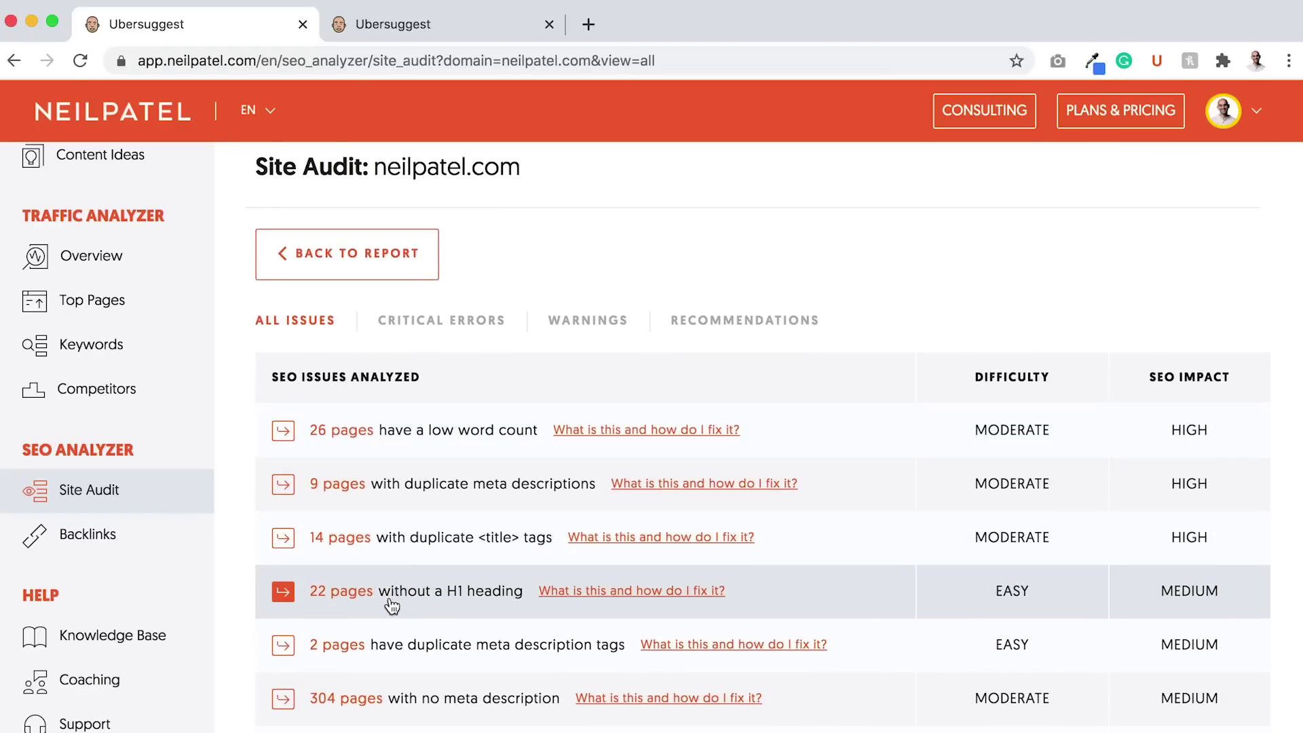
{"action": "left_click", "coordinate": [392, 606]}
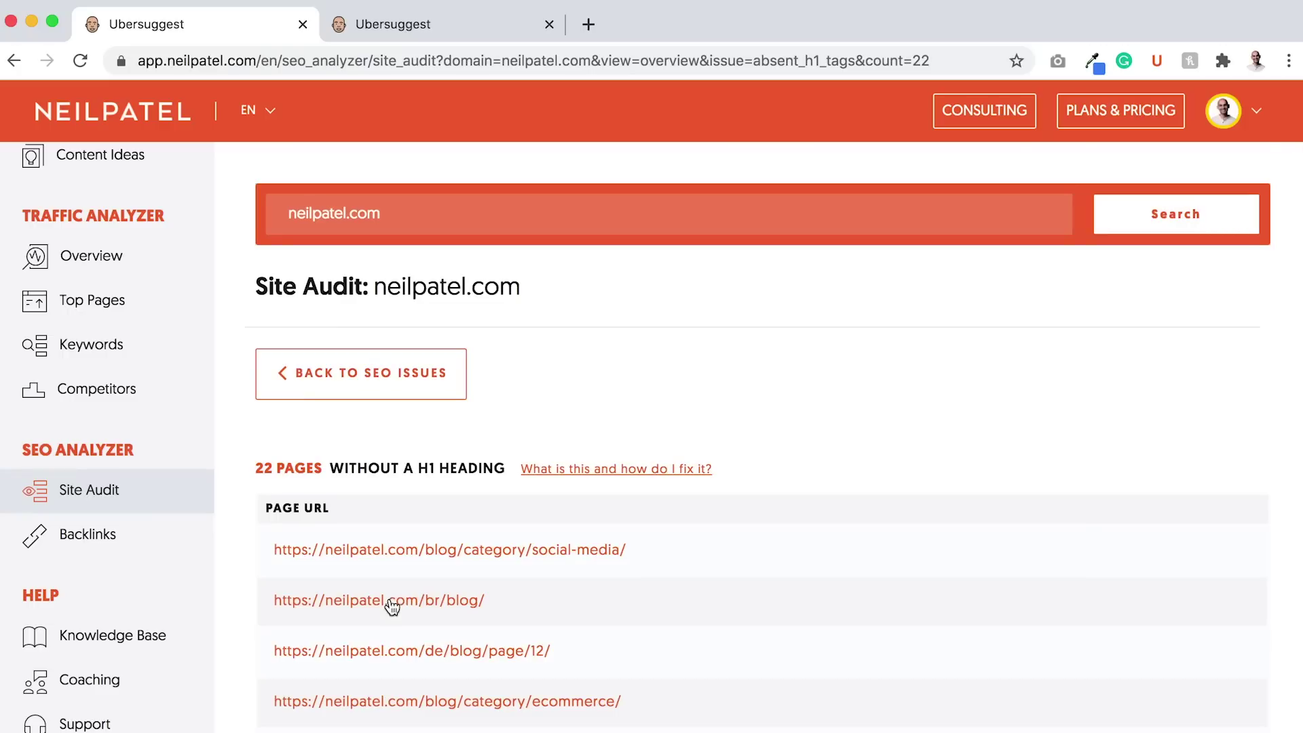
{"action": "scroll", "coordinate": [391, 606], "scroll_direction": "down", "scroll_amount": 5}
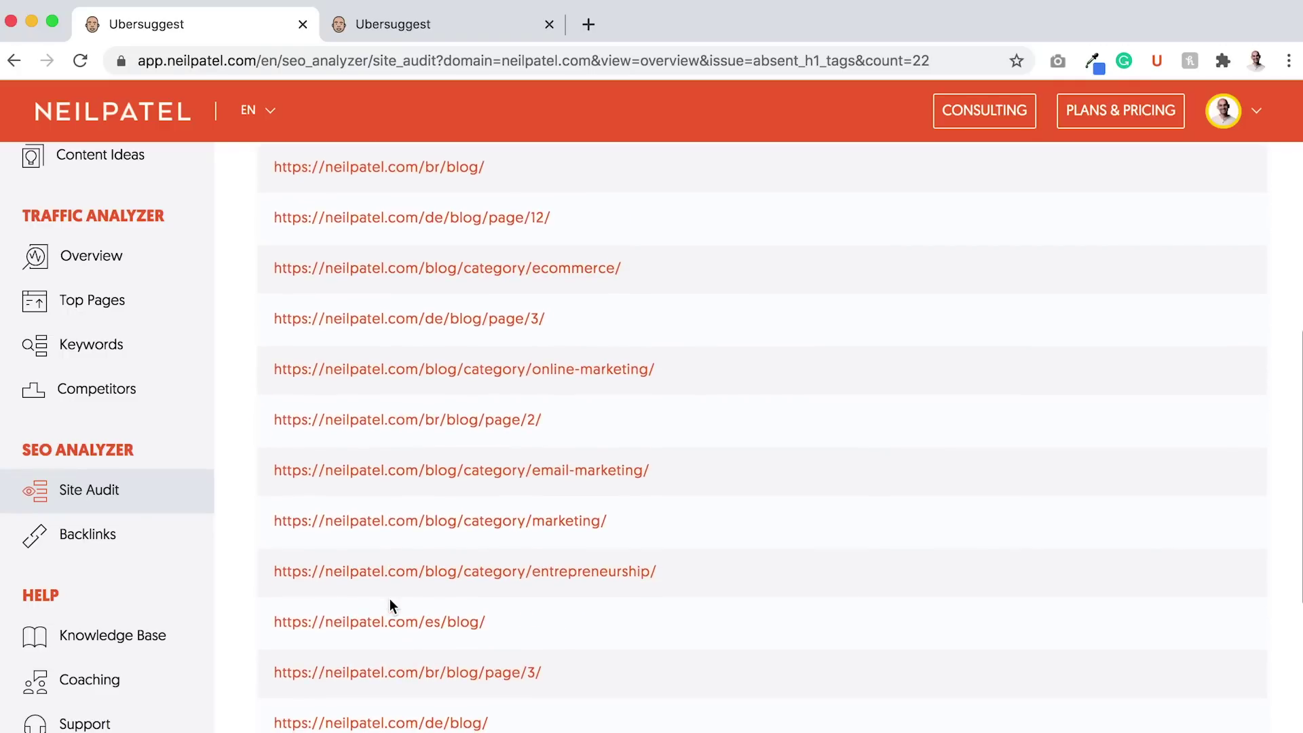
{"action": "scroll", "coordinate": [390, 598], "scroll_direction": "down", "scroll_amount": 3}
{"action": "scroll", "coordinate": [389, 600], "scroll_direction": "up", "scroll_amount": 8}
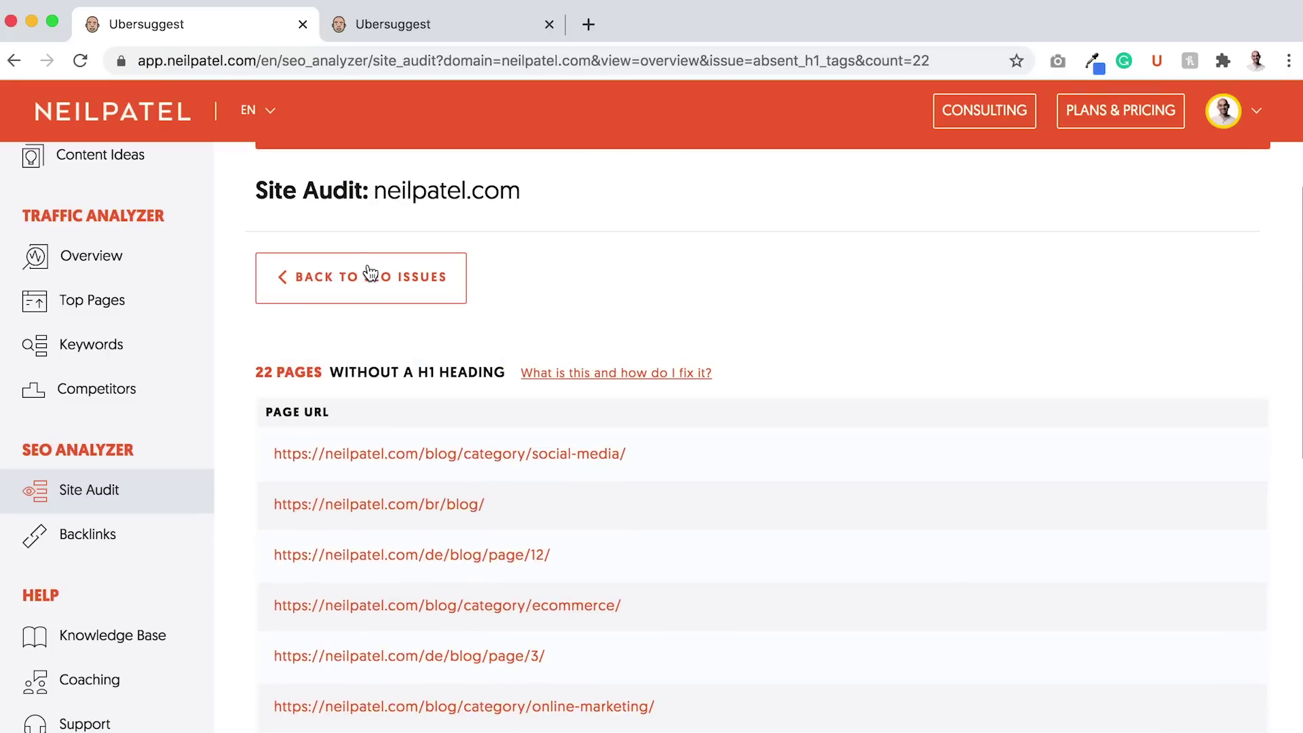
{"action": "left_click", "coordinate": [371, 273]}
{"action": "scroll", "coordinate": [446, 521], "scroll_direction": "down", "scroll_amount": 2}
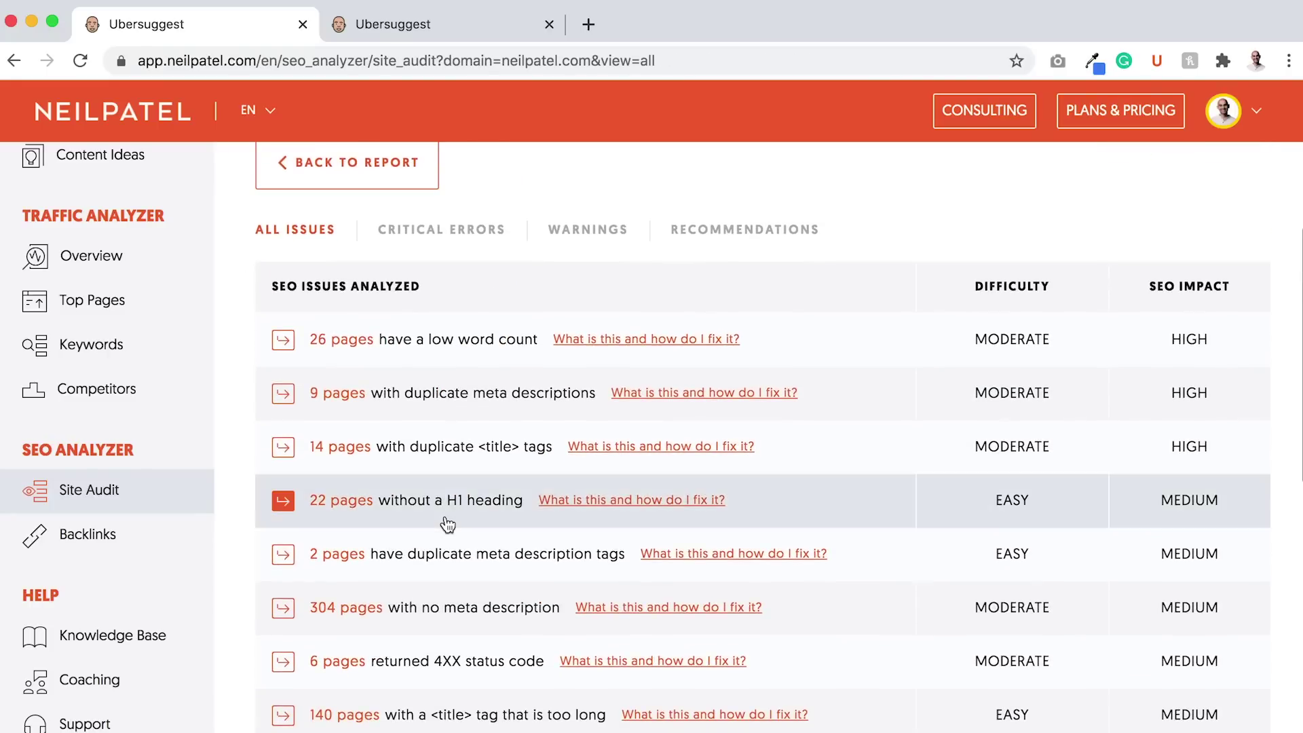
{"action": "scroll", "coordinate": [448, 524], "scroll_direction": "down", "scroll_amount": 2}
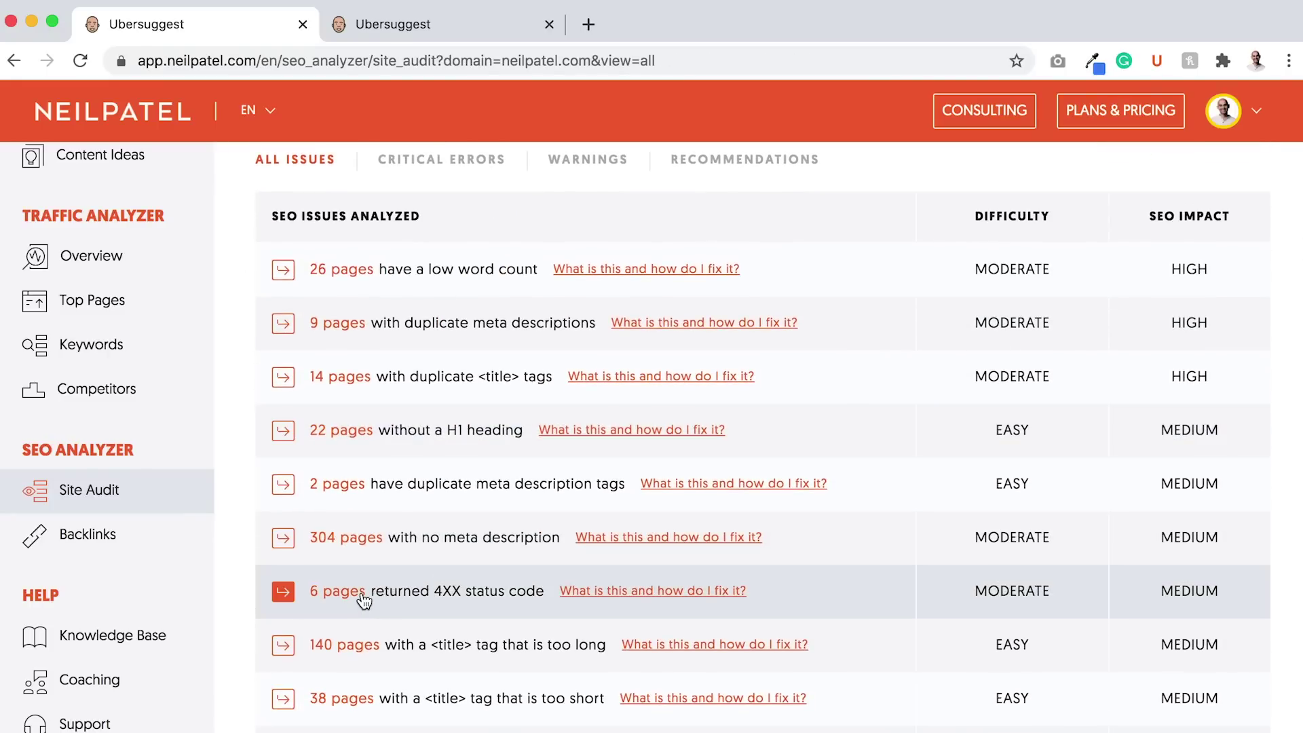
{"action": "left_click", "coordinate": [361, 595]}
{"action": "scroll", "coordinate": [361, 593], "scroll_direction": "down", "scroll_amount": 2}
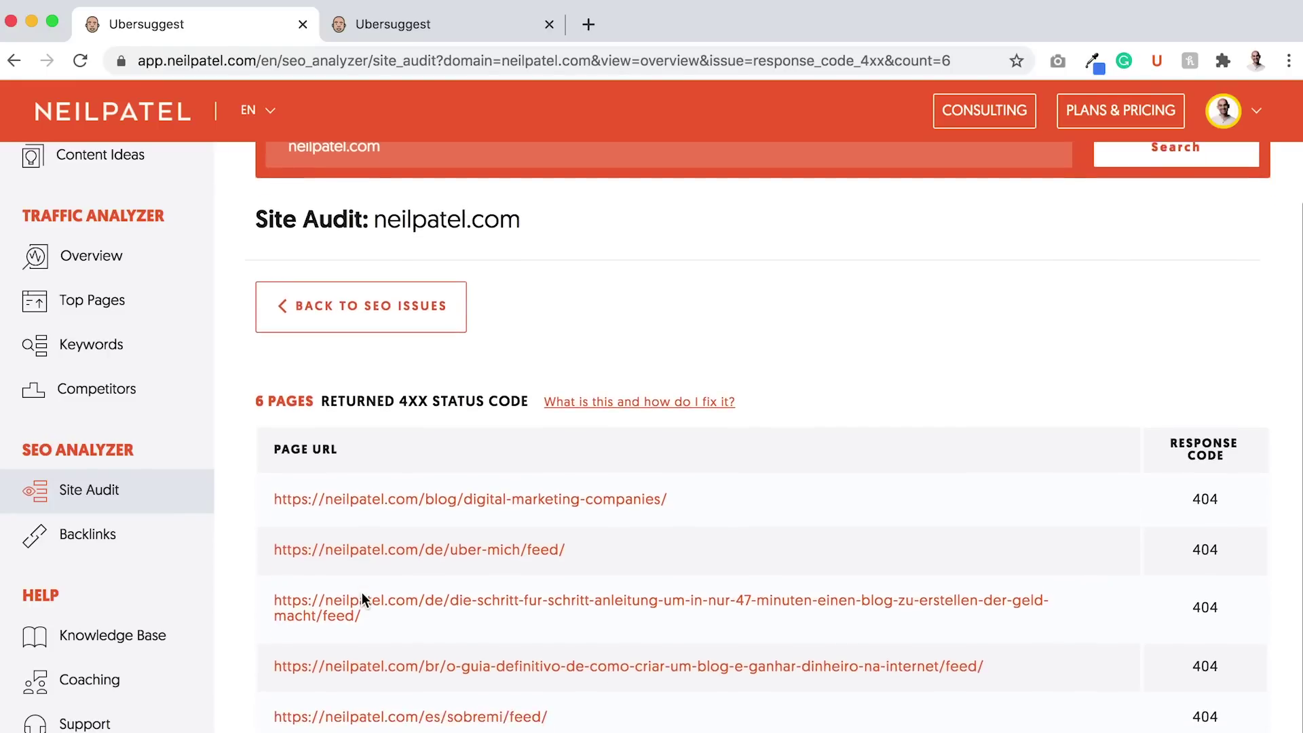
{"action": "scroll", "coordinate": [361, 593], "scroll_direction": "down", "scroll_amount": 1}
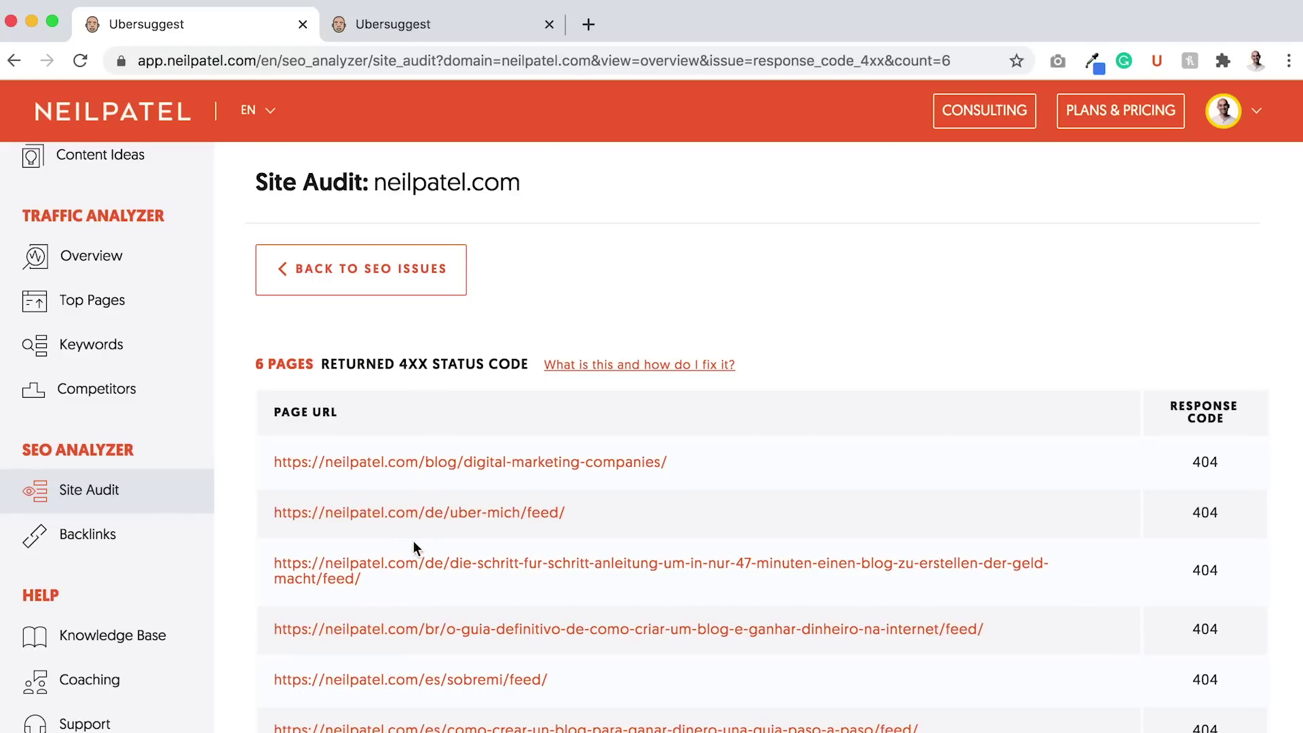
{"action": "left_click", "coordinate": [395, 275]}
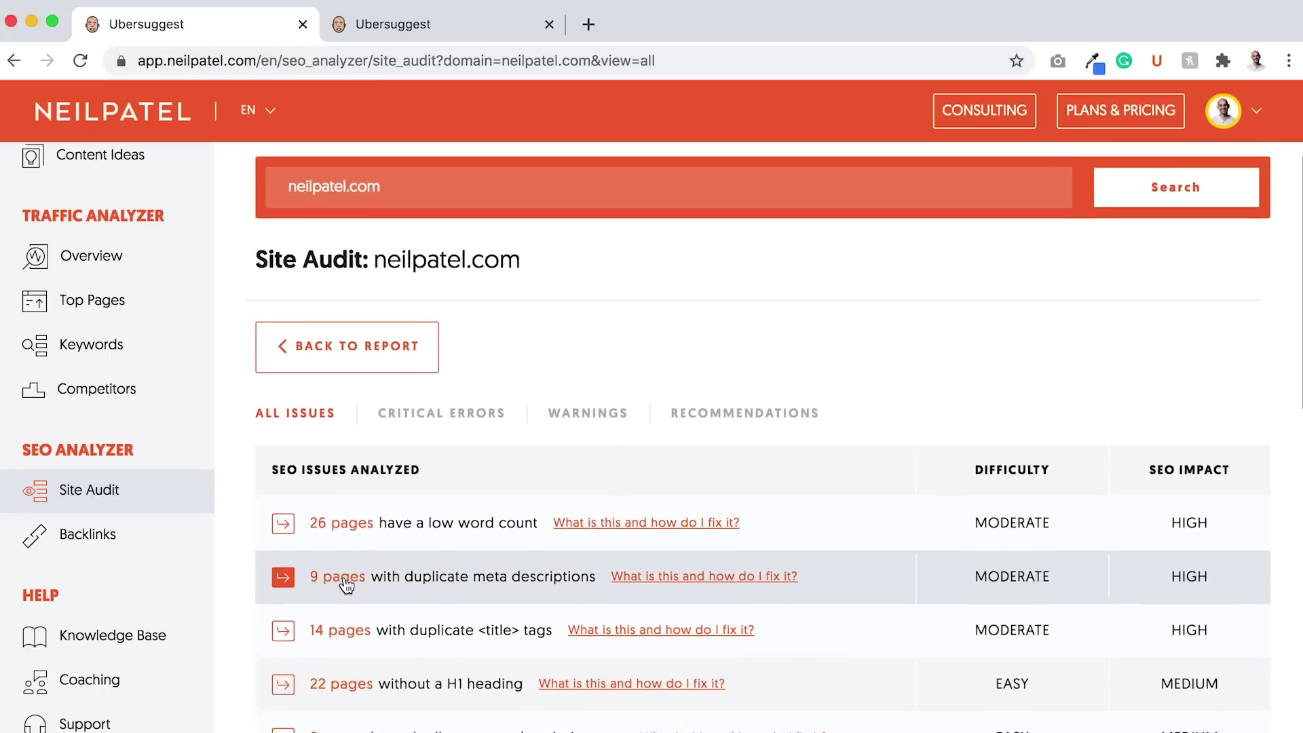
{"action": "scroll", "coordinate": [346, 583], "scroll_direction": "down", "scroll_amount": 5}
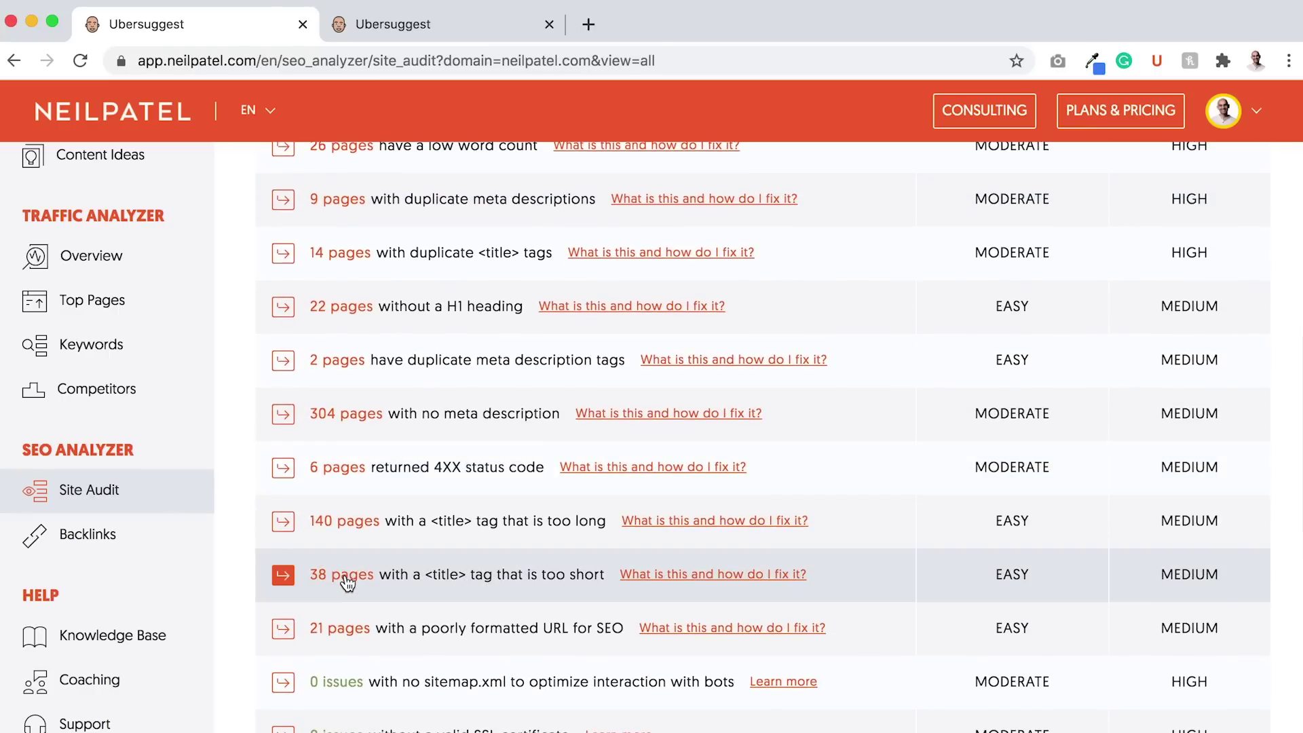
{"action": "left_click", "coordinate": [347, 577]}
{"action": "scroll", "coordinate": [345, 574], "scroll_direction": "down", "scroll_amount": 2}
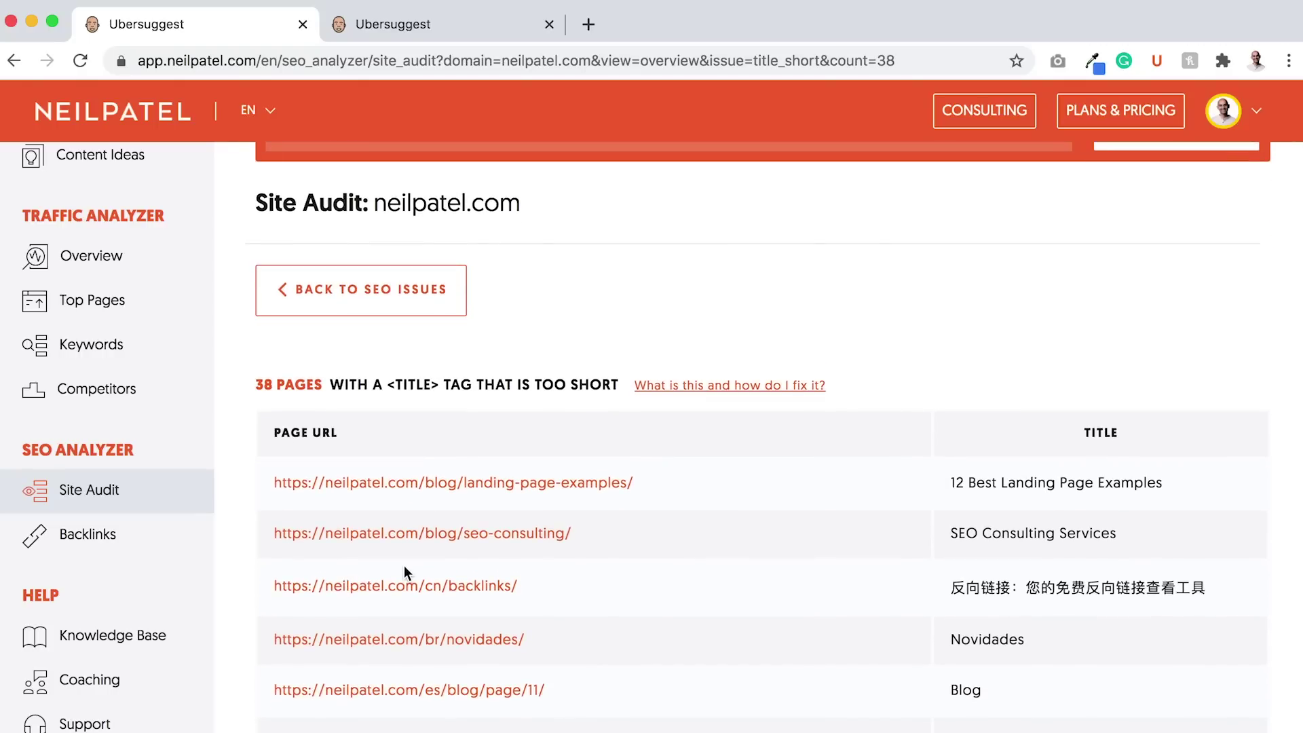
{"action": "scroll", "coordinate": [404, 570], "scroll_direction": "down", "scroll_amount": 3}
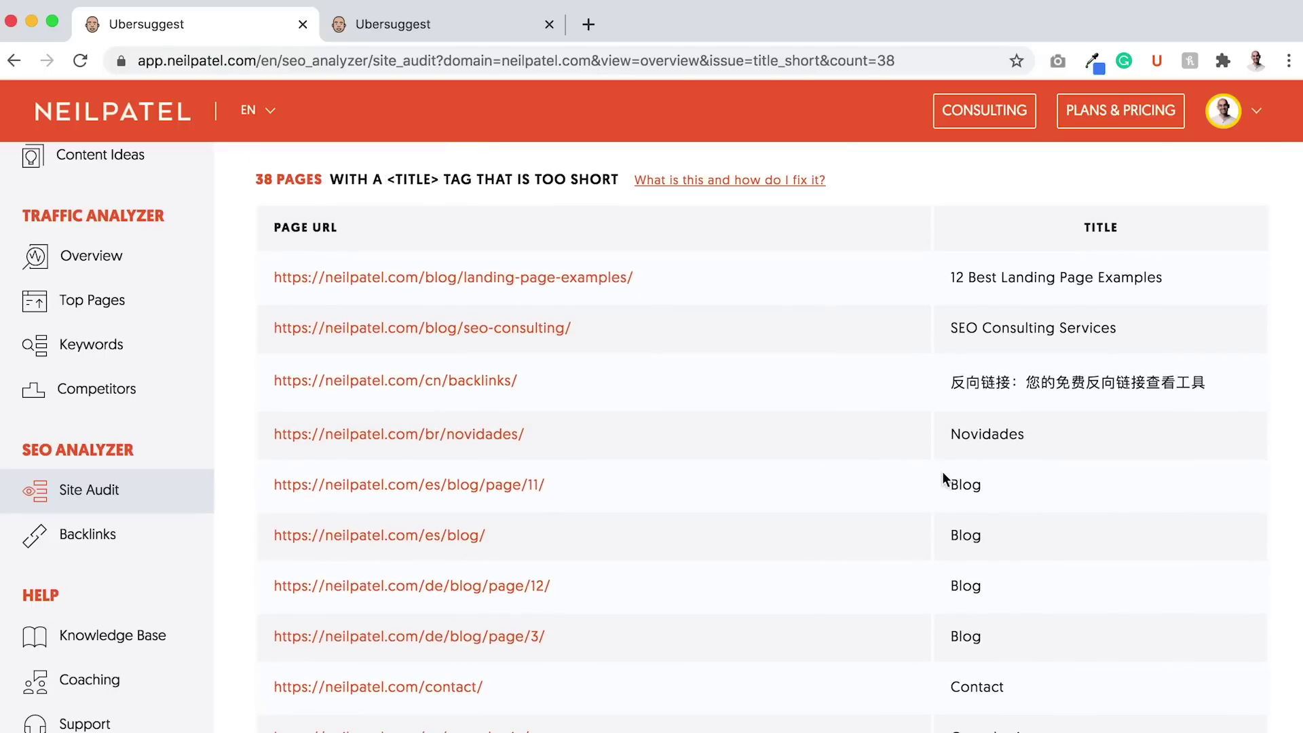
{"action": "scroll", "coordinate": [945, 472], "scroll_direction": "down", "scroll_amount": 3}
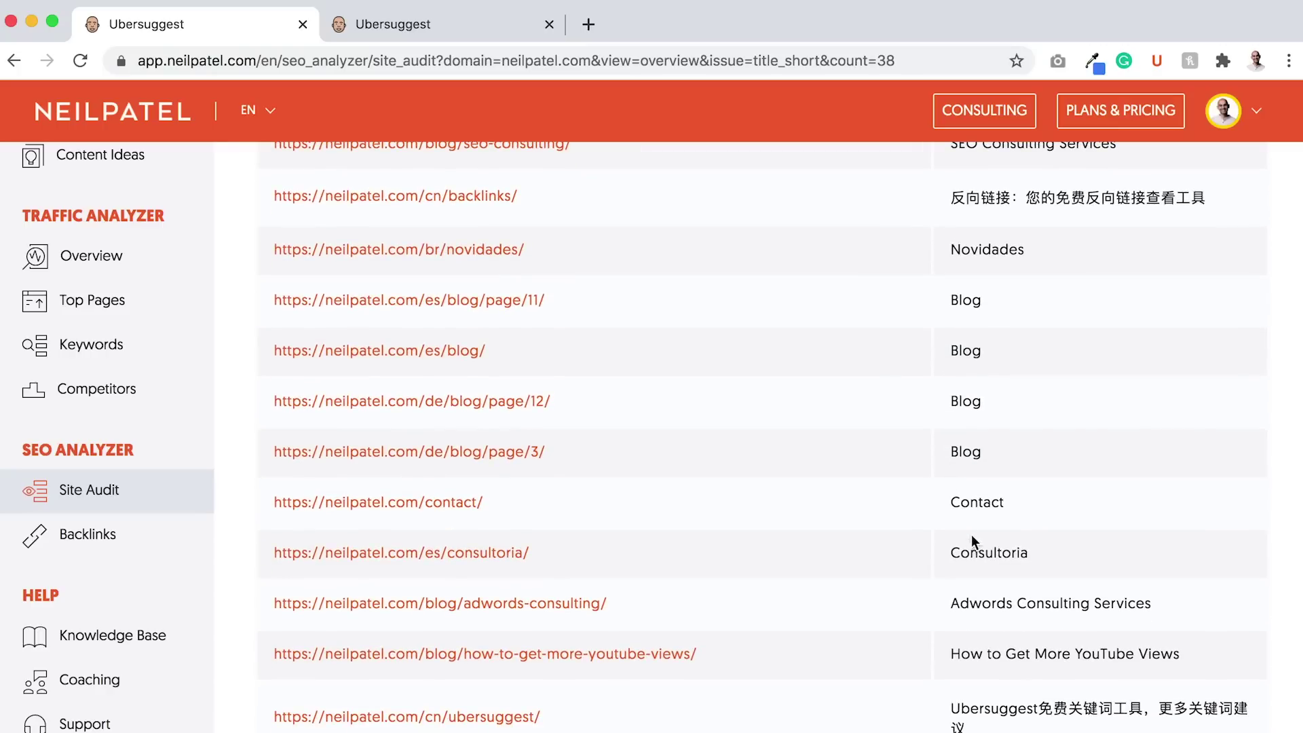
{"action": "scroll", "coordinate": [973, 502], "scroll_direction": "down", "scroll_amount": 1}
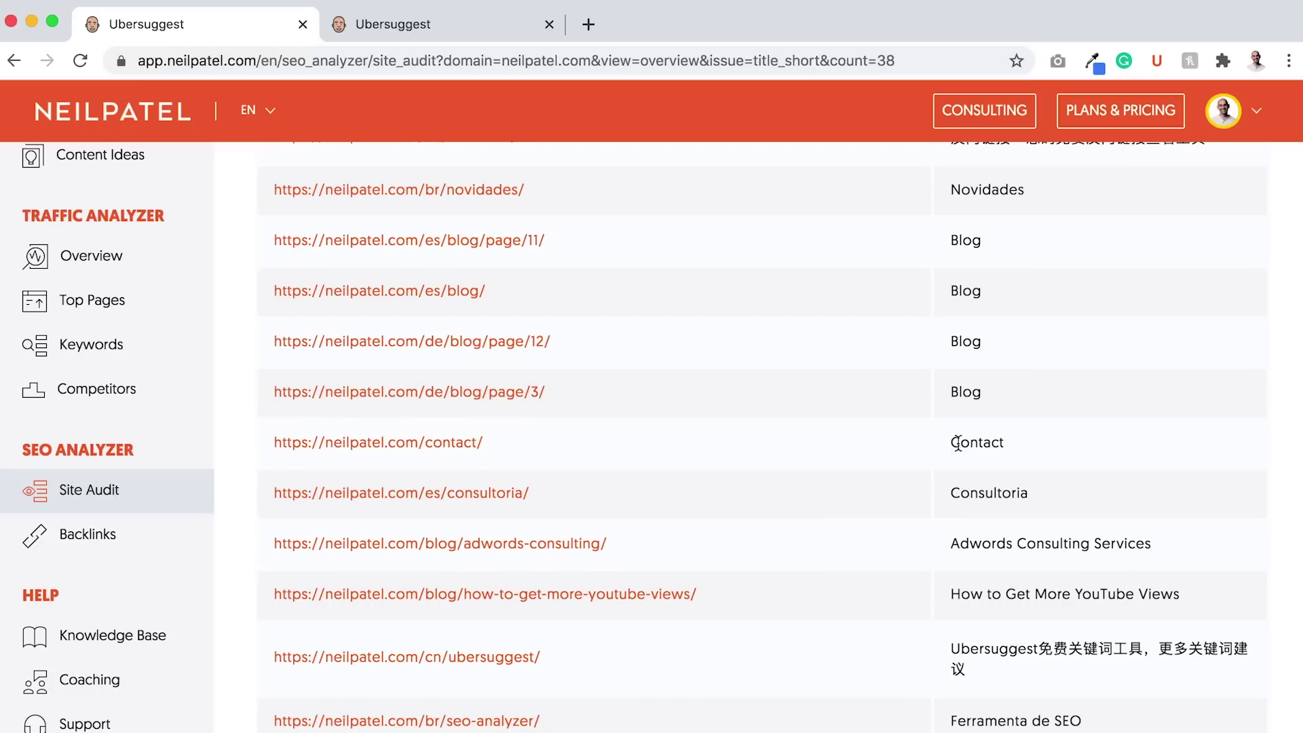
{"action": "scroll", "coordinate": [956, 442], "scroll_direction": "up", "scroll_amount": 9}
{"action": "left_click", "coordinate": [446, 372]}
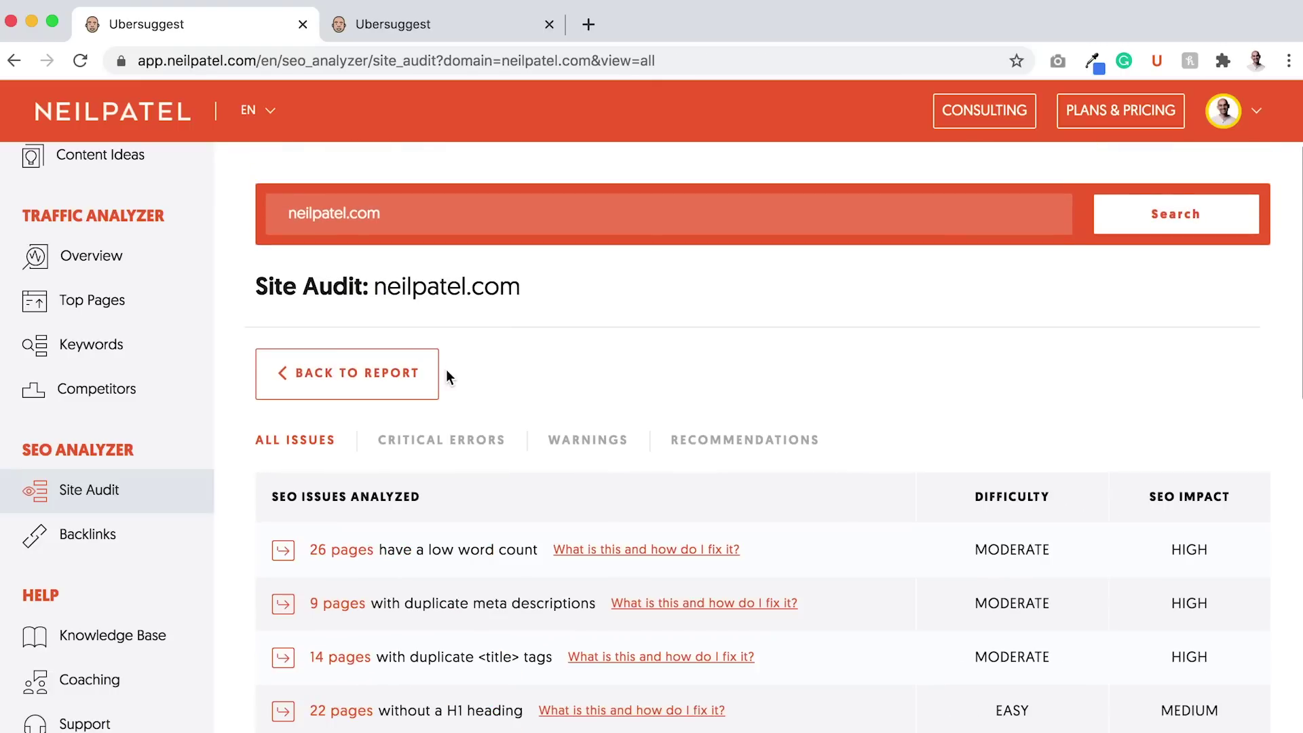
{"action": "scroll", "coordinate": [446, 376], "scroll_direction": "down", "scroll_amount": 2}
{"action": "scroll", "coordinate": [446, 369], "scroll_direction": "down", "scroll_amount": 7}
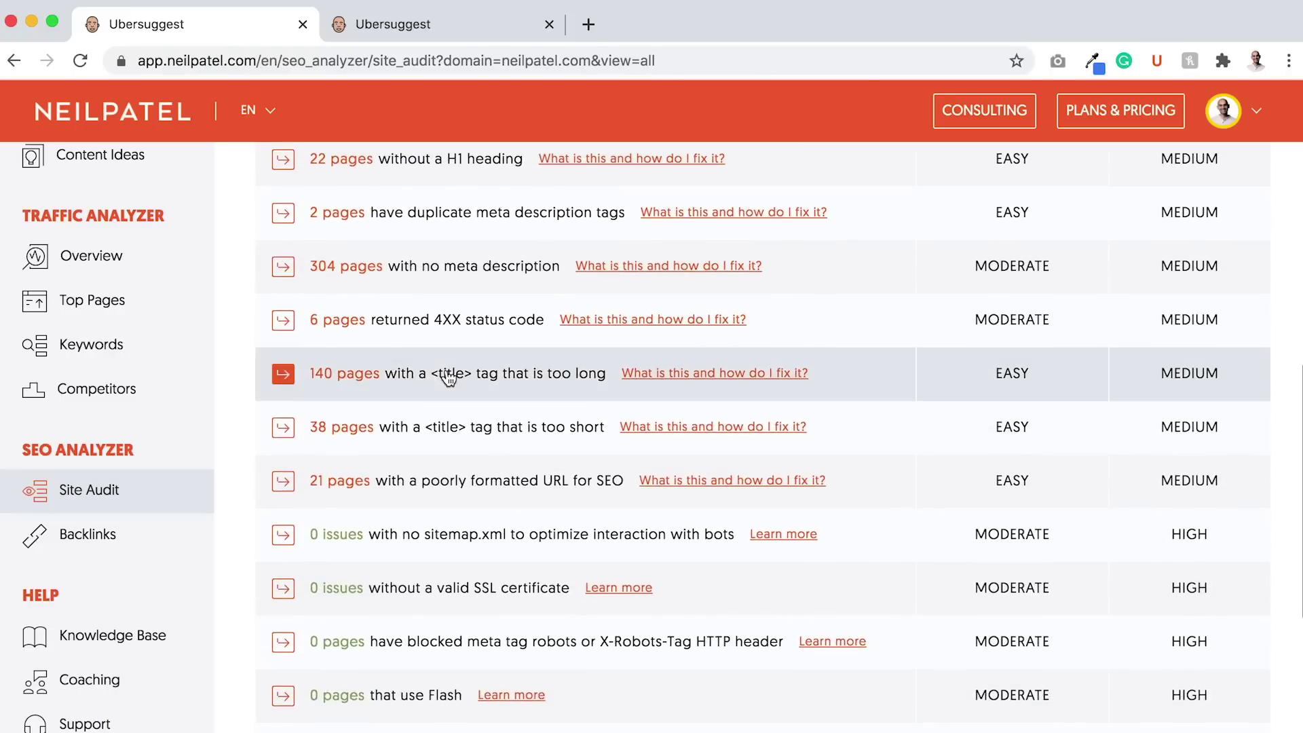
{"action": "scroll", "coordinate": [446, 369], "scroll_direction": "up", "scroll_amount": 9}
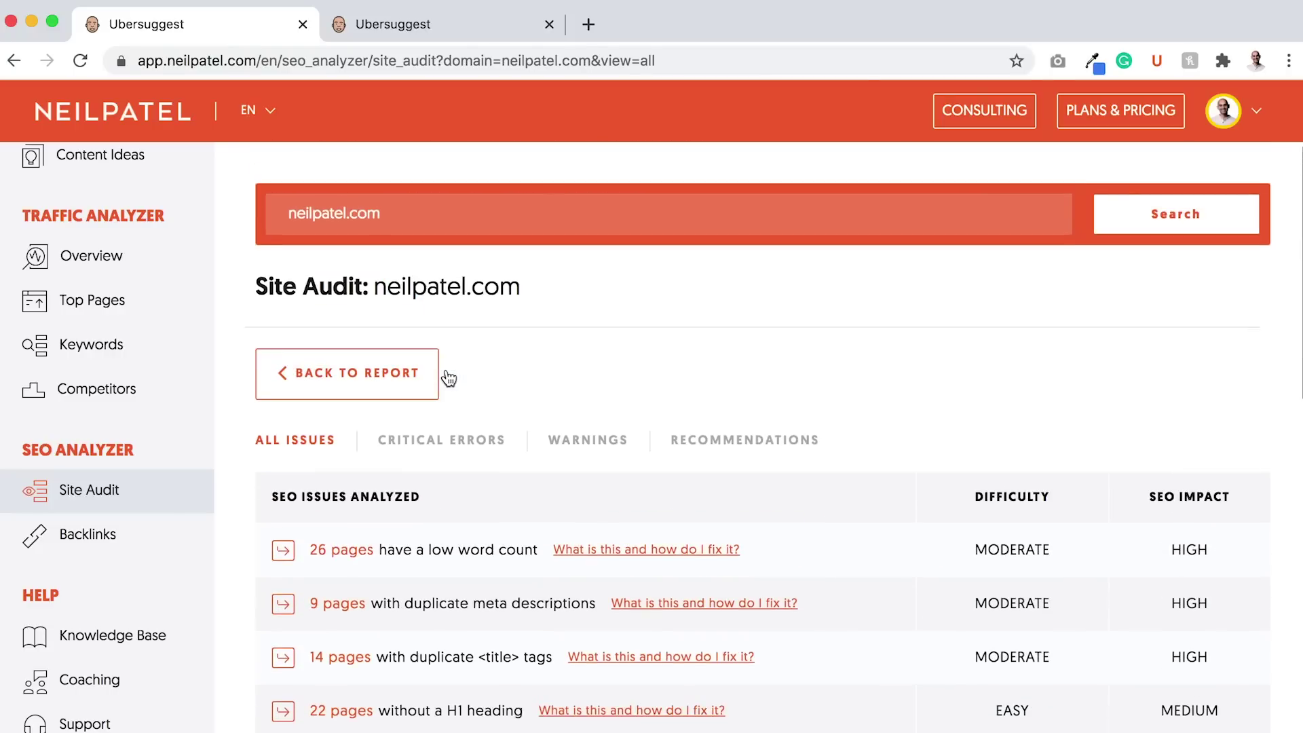
{"action": "left_click", "coordinate": [445, 443]}
{"action": "left_click", "coordinate": [581, 441]}
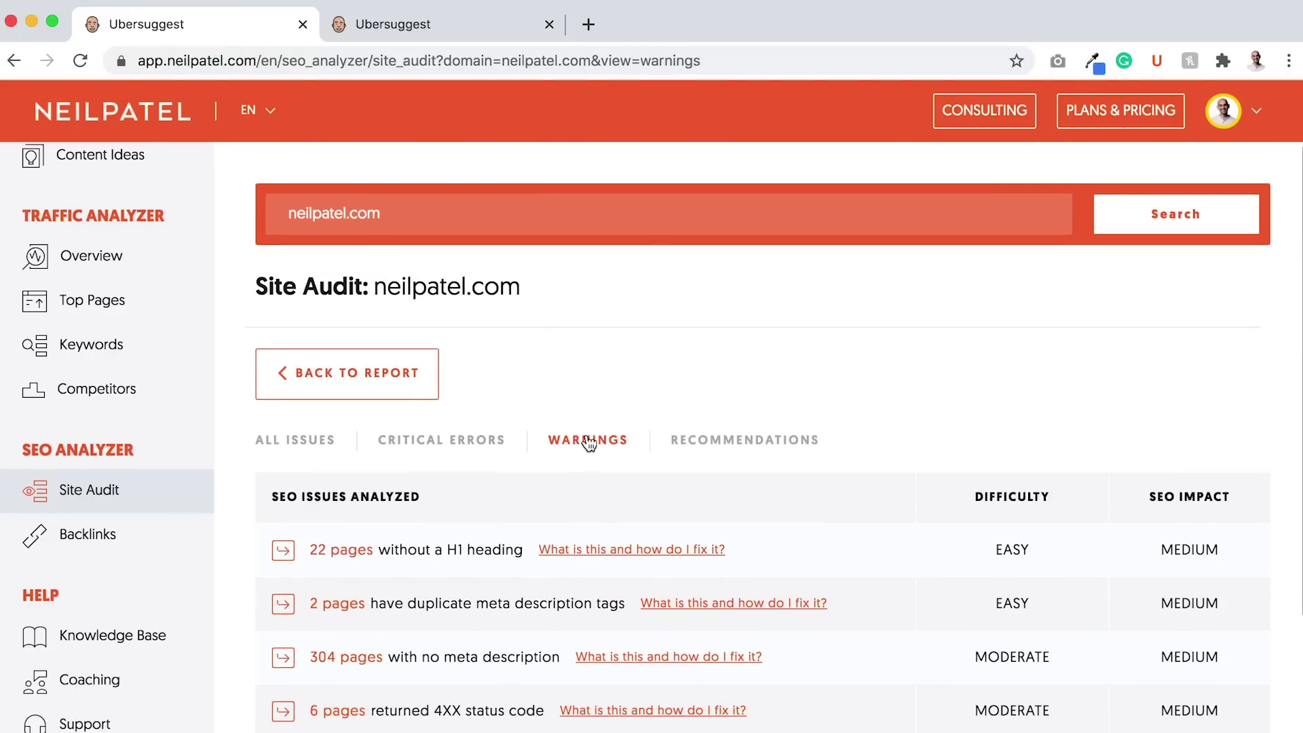
{"action": "left_click", "coordinate": [727, 439]}
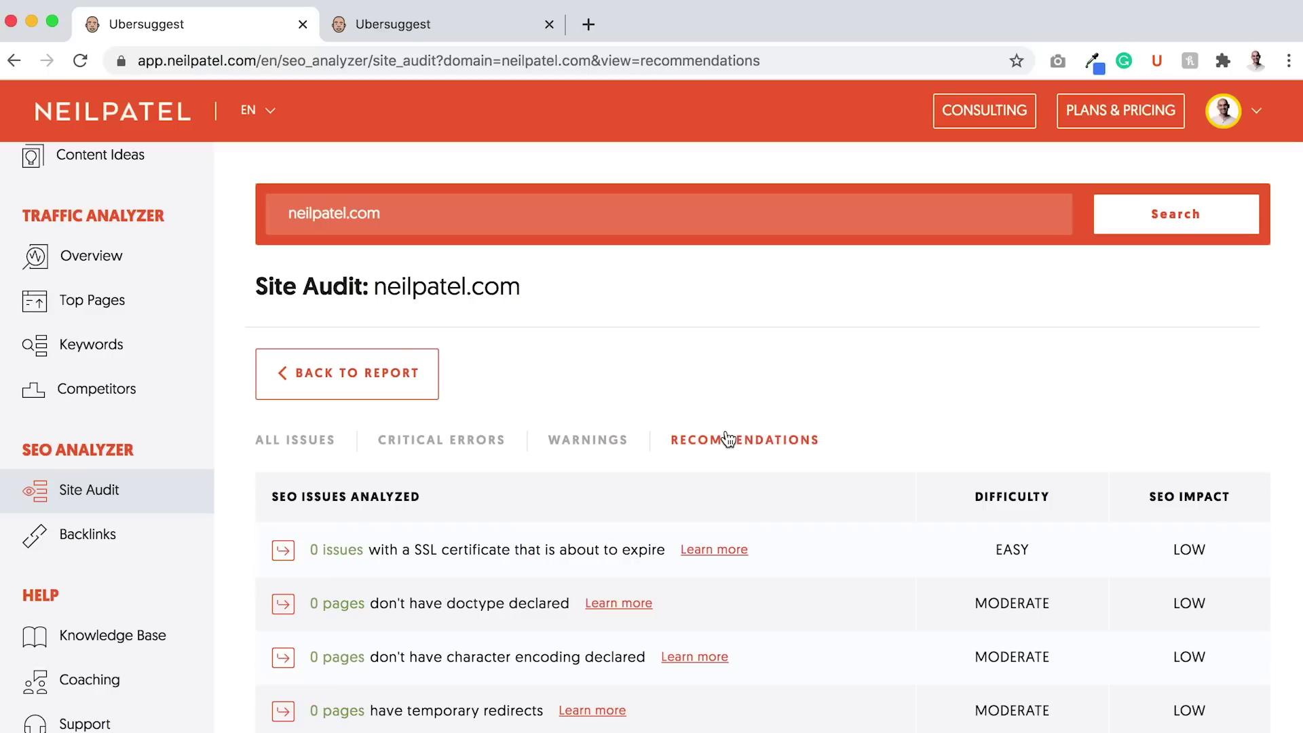
{"action": "left_click", "coordinate": [283, 441]}
{"action": "scroll", "coordinate": [616, 413], "scroll_direction": "down", "scroll_amount": 10}
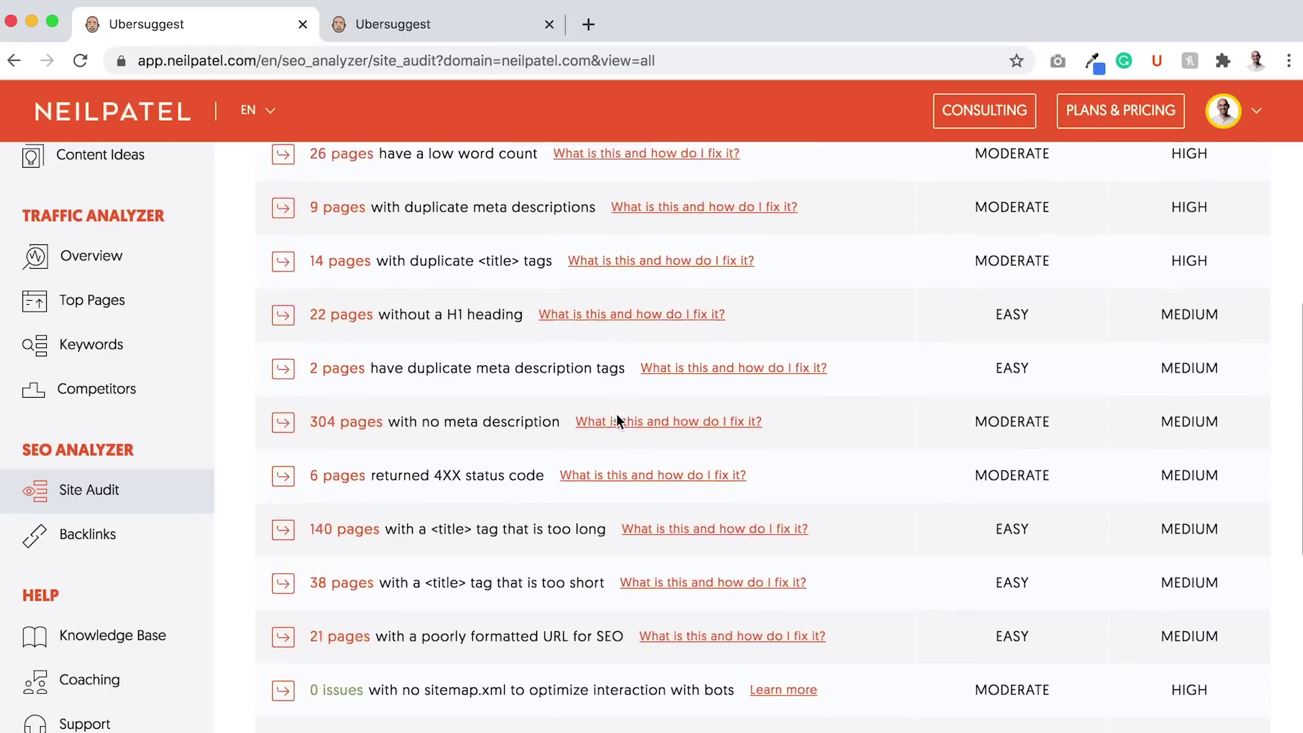
{"action": "scroll", "coordinate": [617, 423], "scroll_direction": "up", "scroll_amount": 10}
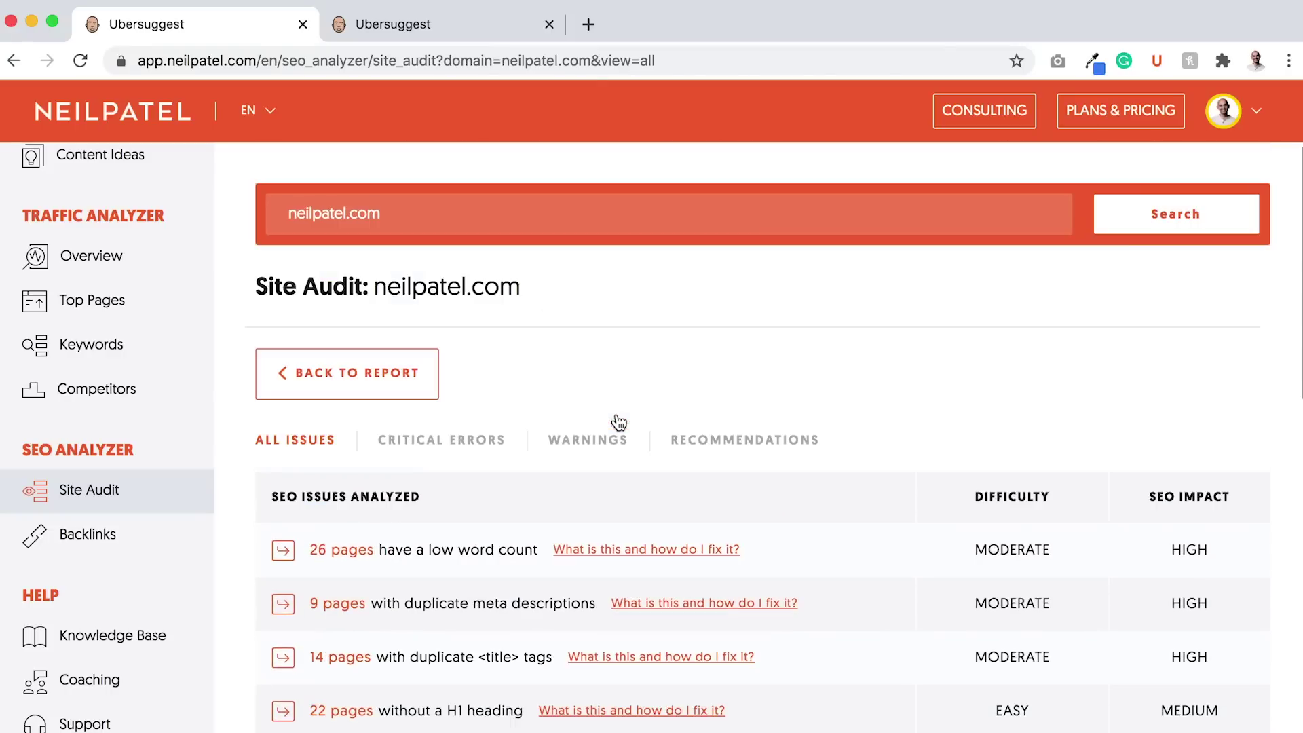
Step: Go back to the Site Audit report and start a fresh recrawl of neilpatel.com
{"action": "left_click", "coordinate": [405, 371]}
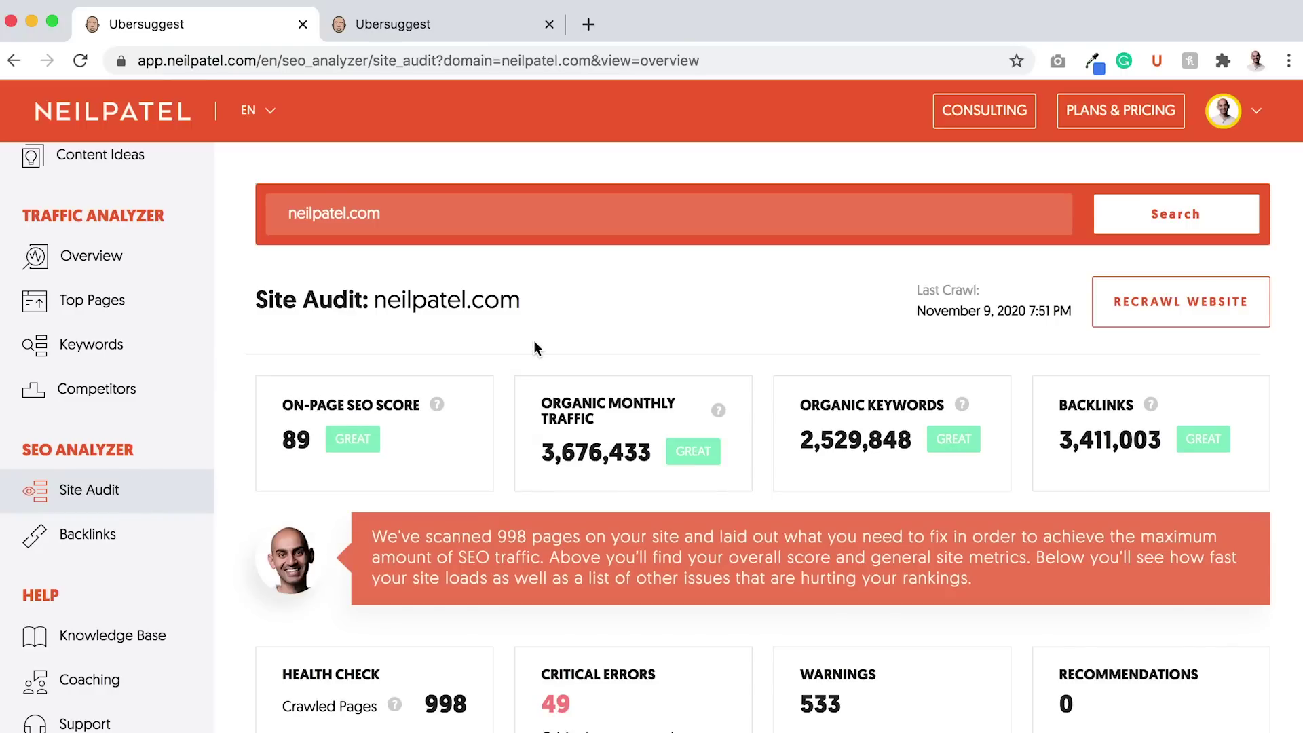
{"action": "scroll", "coordinate": [533, 348], "scroll_direction": "down", "scroll_amount": 6}
{"action": "scroll", "coordinate": [533, 340], "scroll_direction": "up", "scroll_amount": 6}
{"action": "left_click", "coordinate": [1103, 289]}
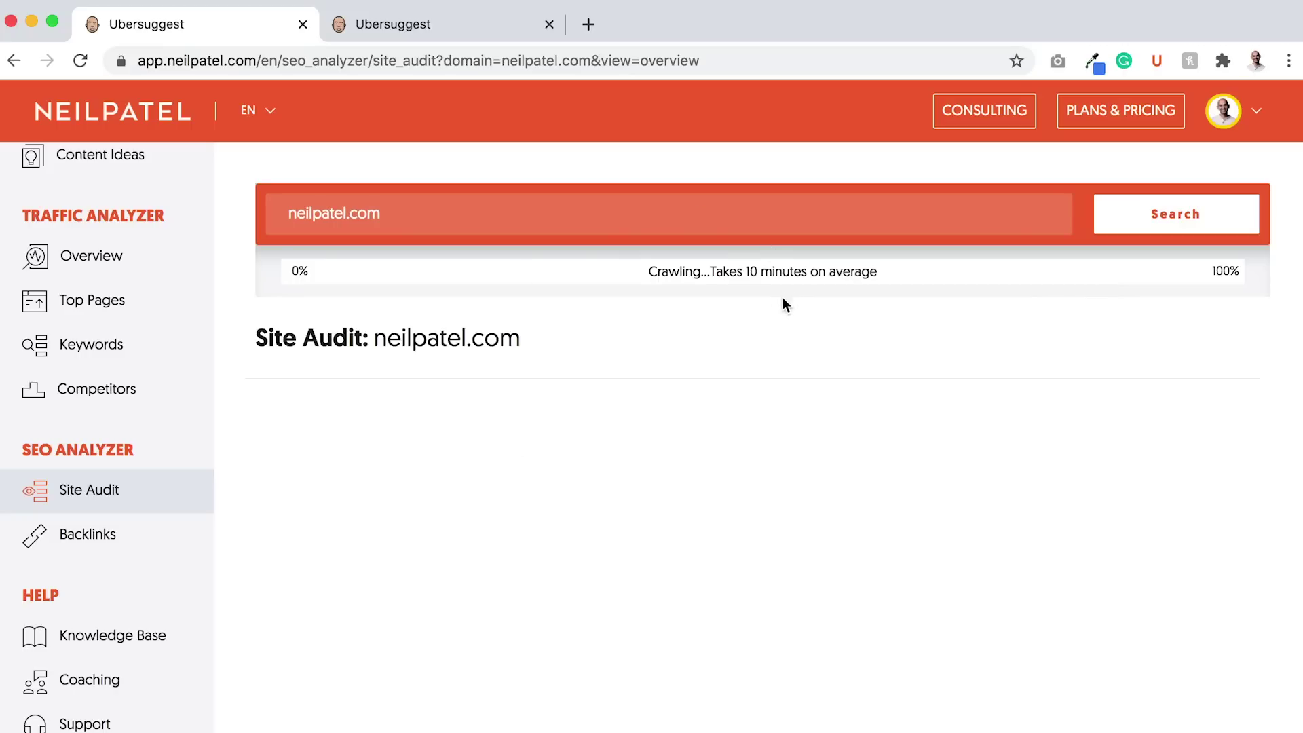